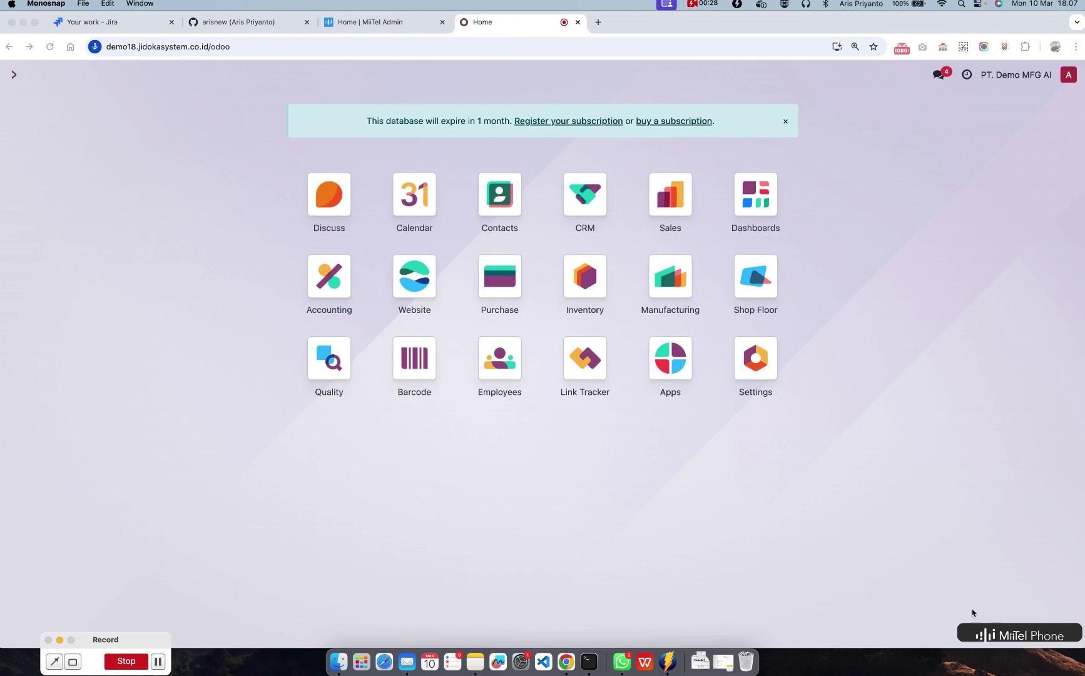
Open the MiiTel Phone widget, dismiss its microphone notice and check the site's microphone permission.
click(846, 590)
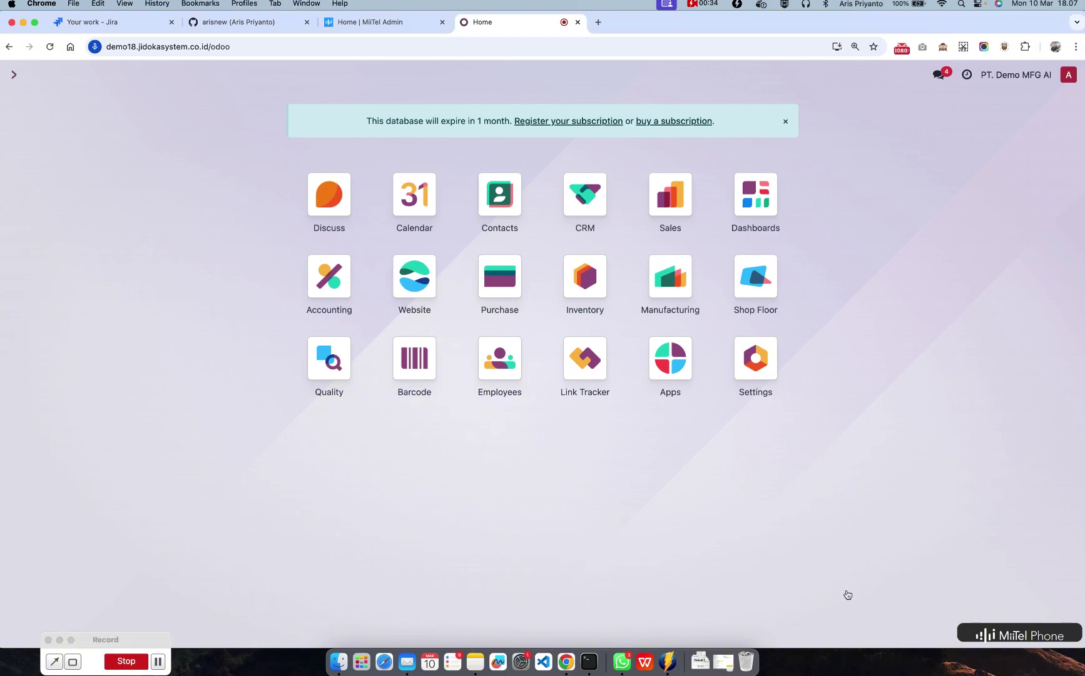
click(1020, 637)
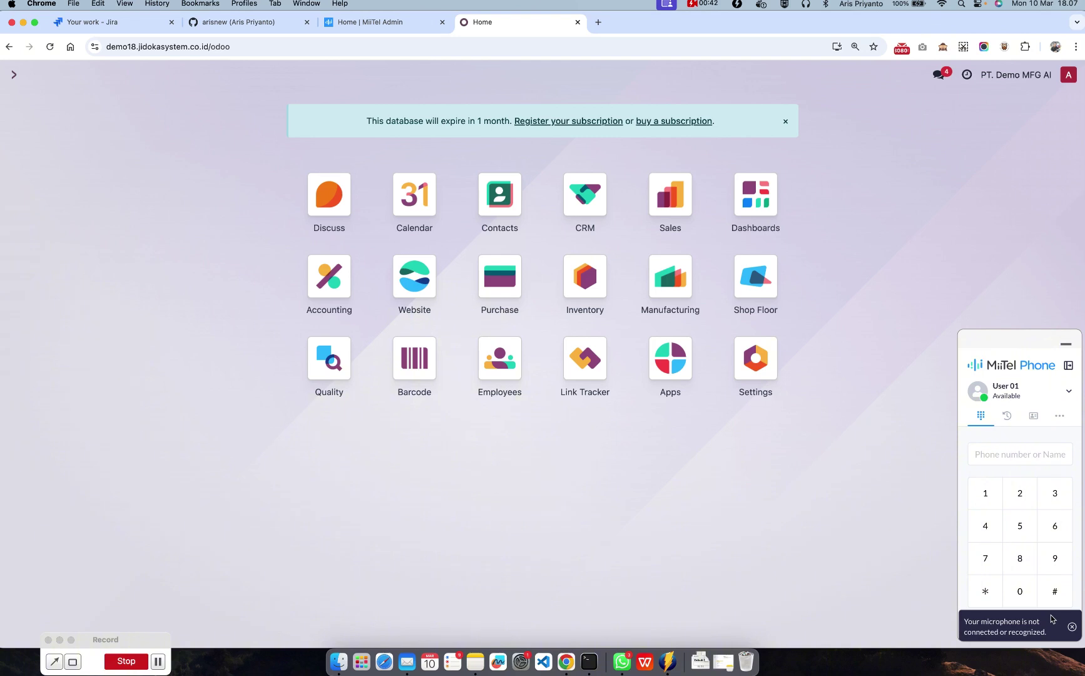
click(1071, 626)
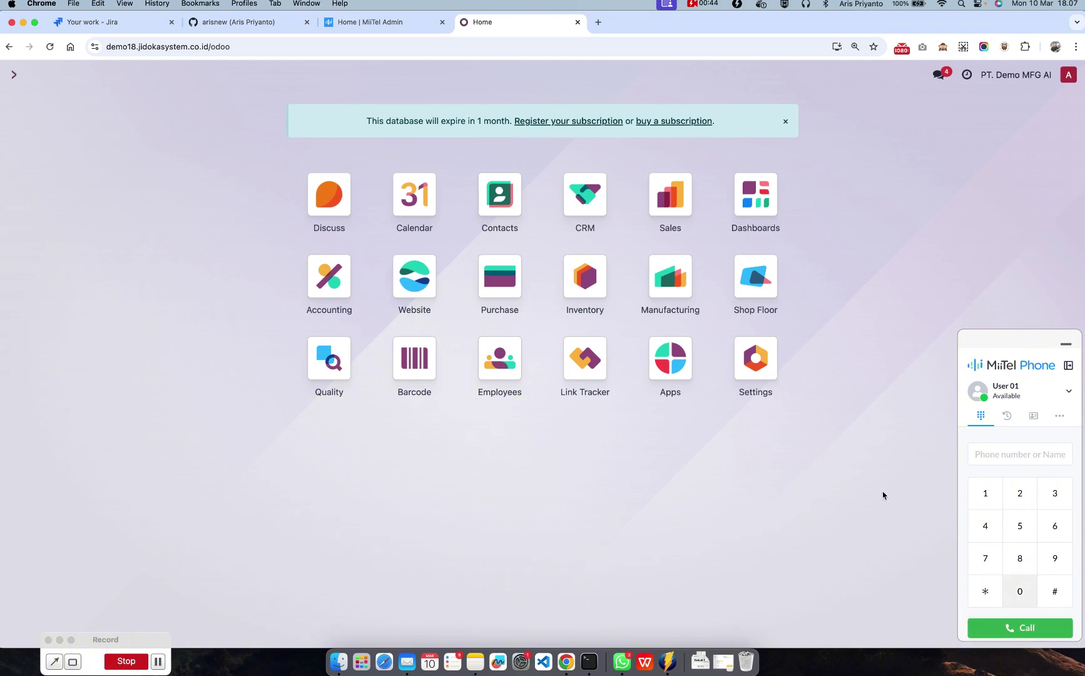
click(94, 47)
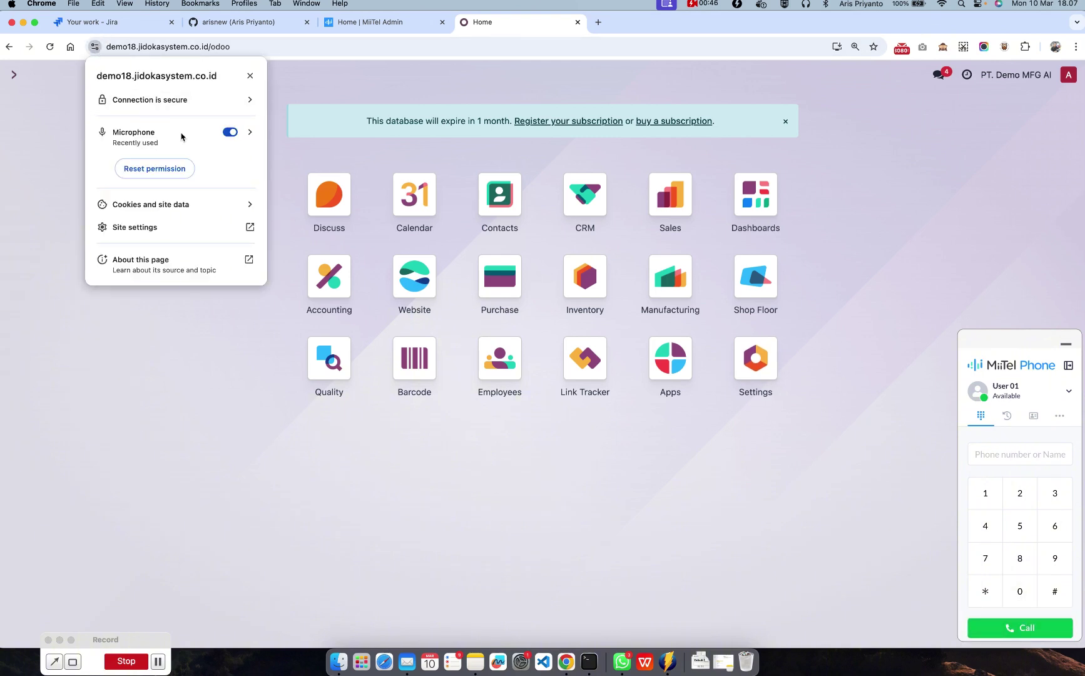
click(249, 76)
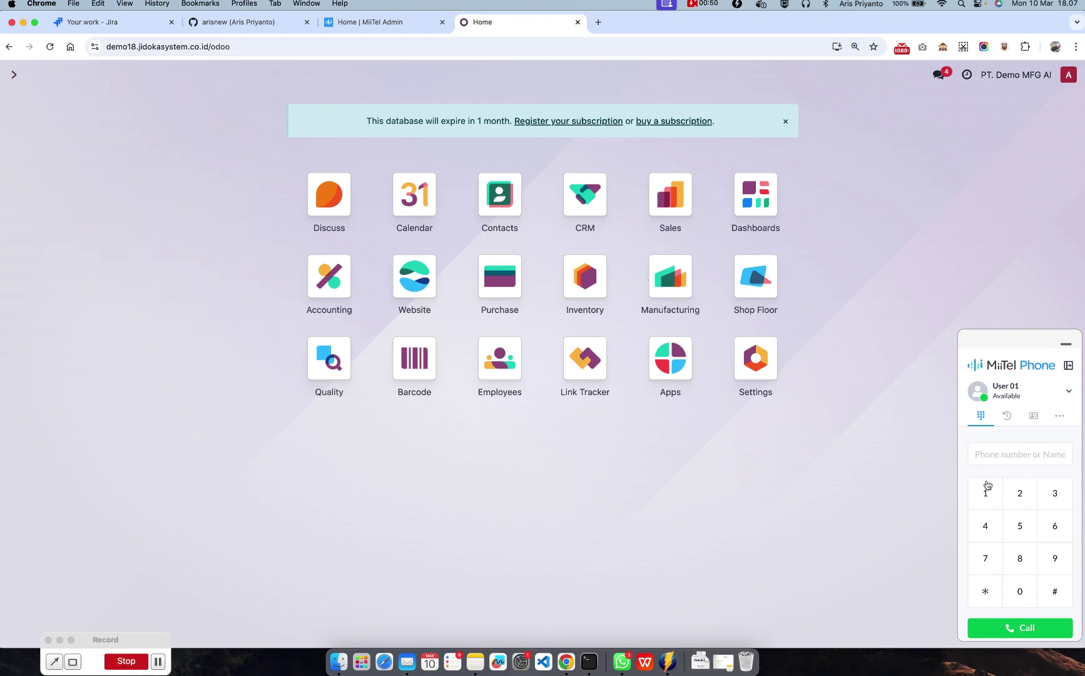
Call the DNL contact from the MiiTel Phone contact list and end the call.
click(1013, 456)
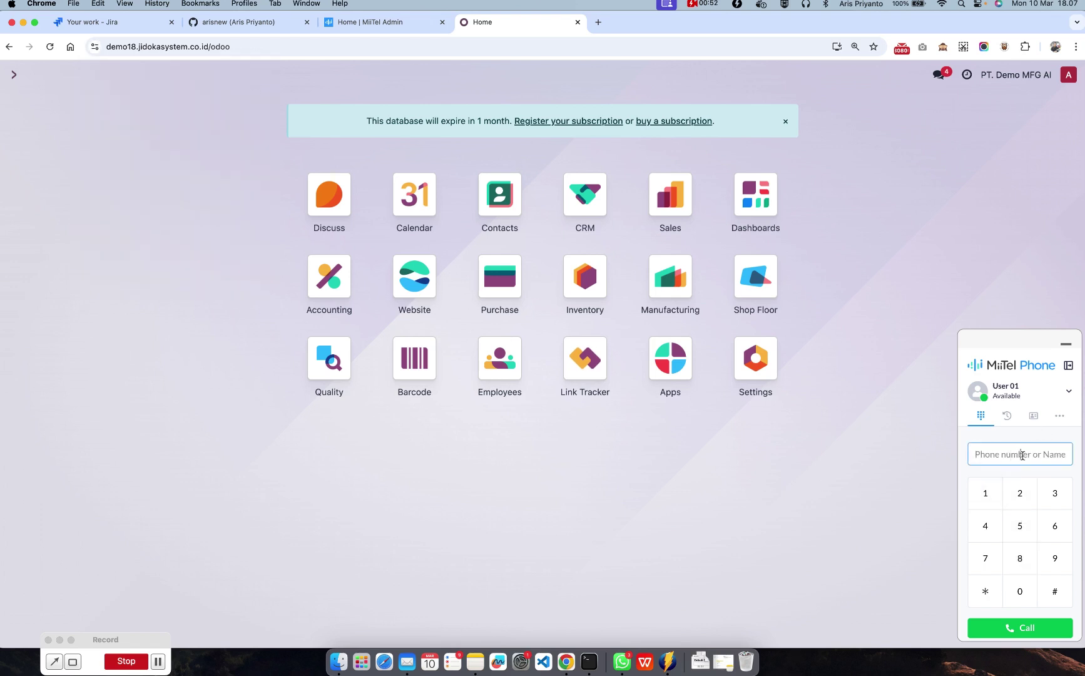
click(1033, 418)
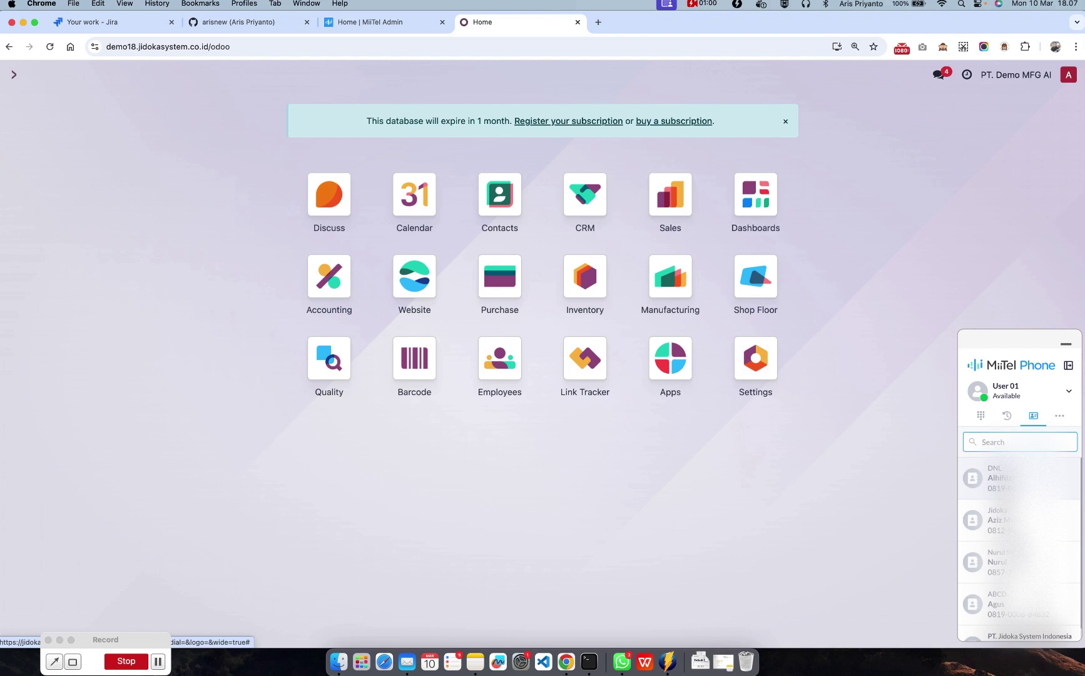
click(1026, 479)
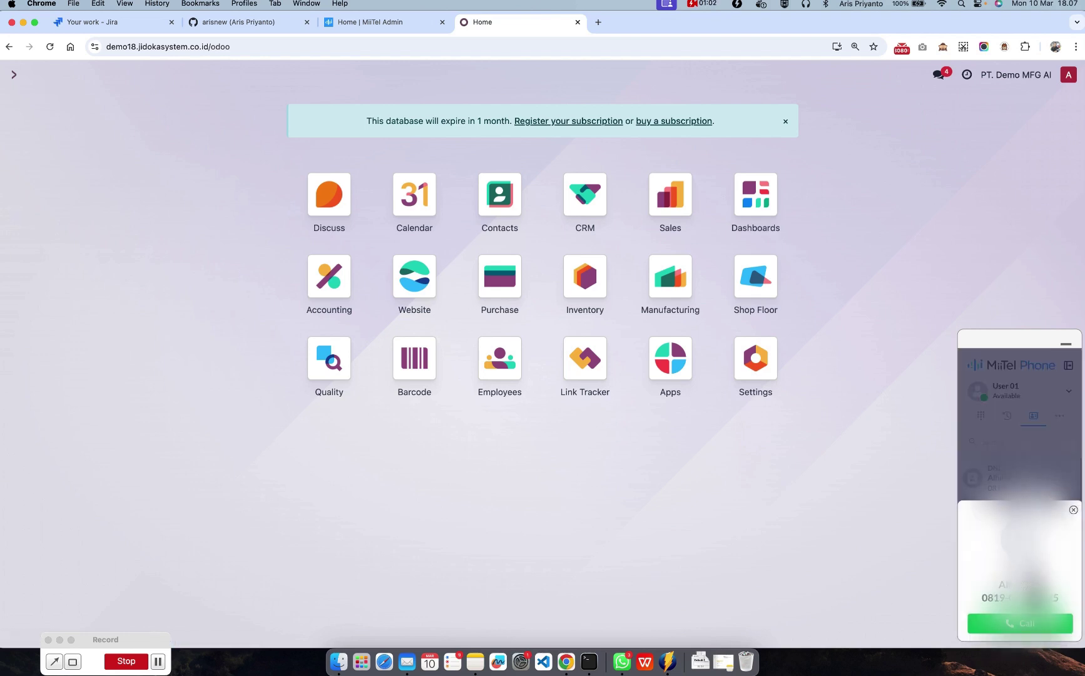
click(1017, 620)
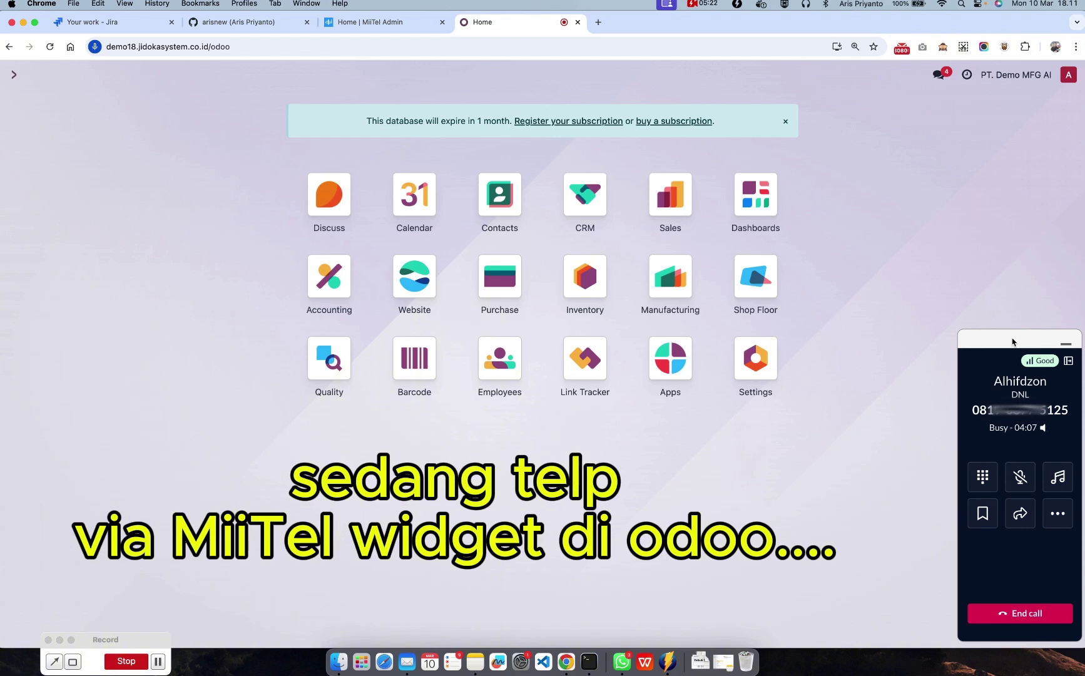
click(1025, 614)
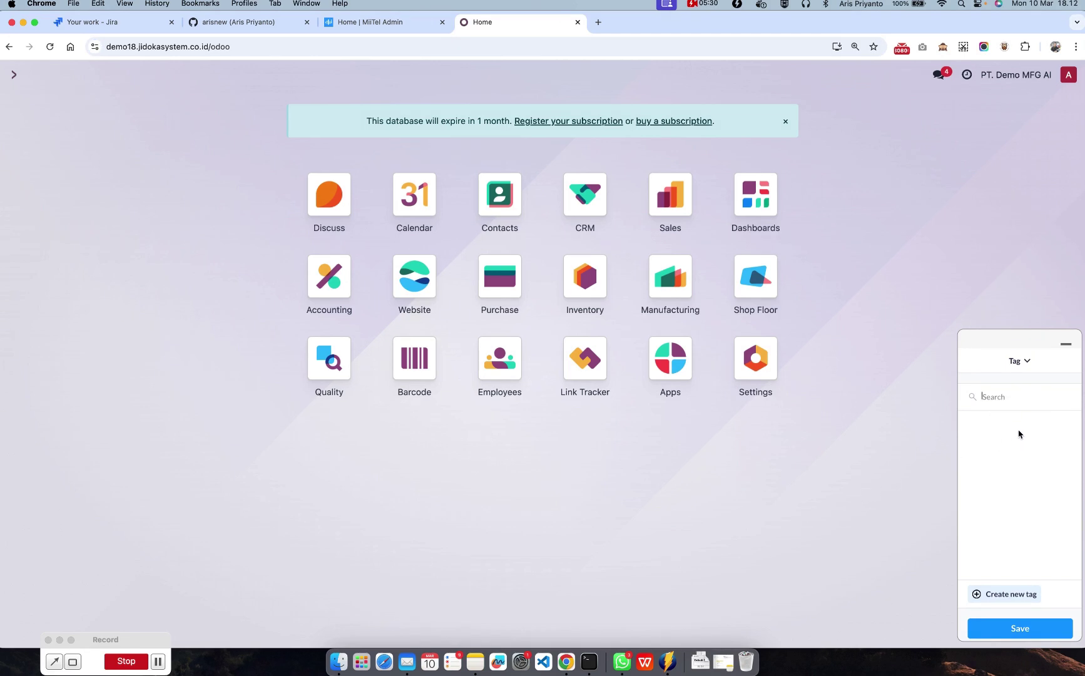
Create a new tag named "Property" for the finished call and save it.
click(1004, 398)
click(1013, 594)
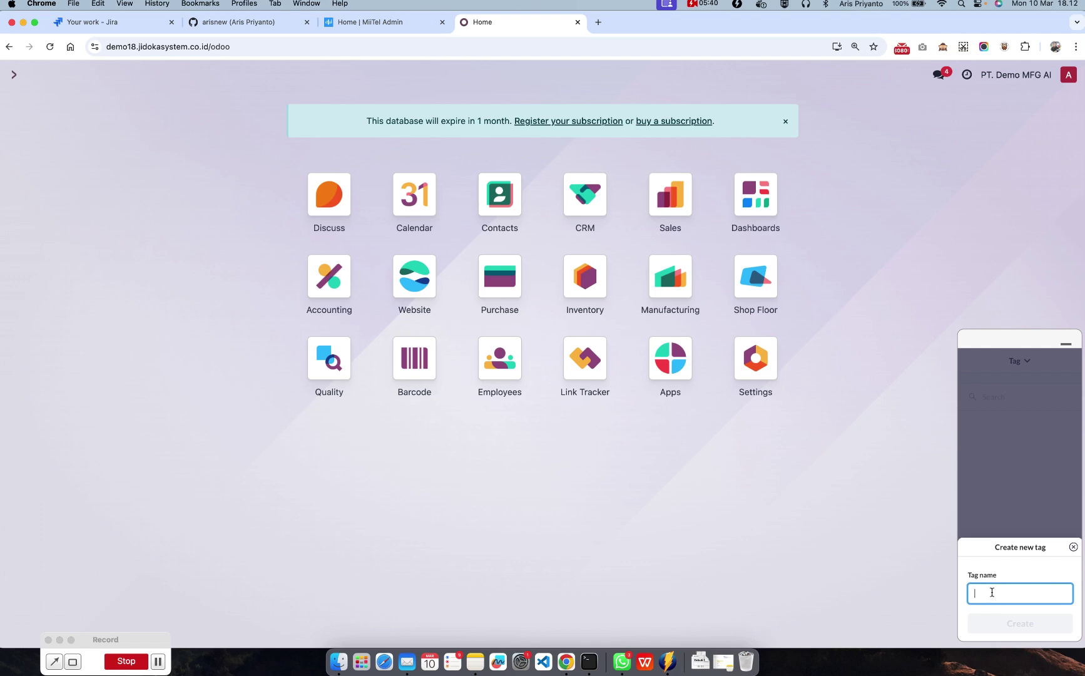
text(Property)
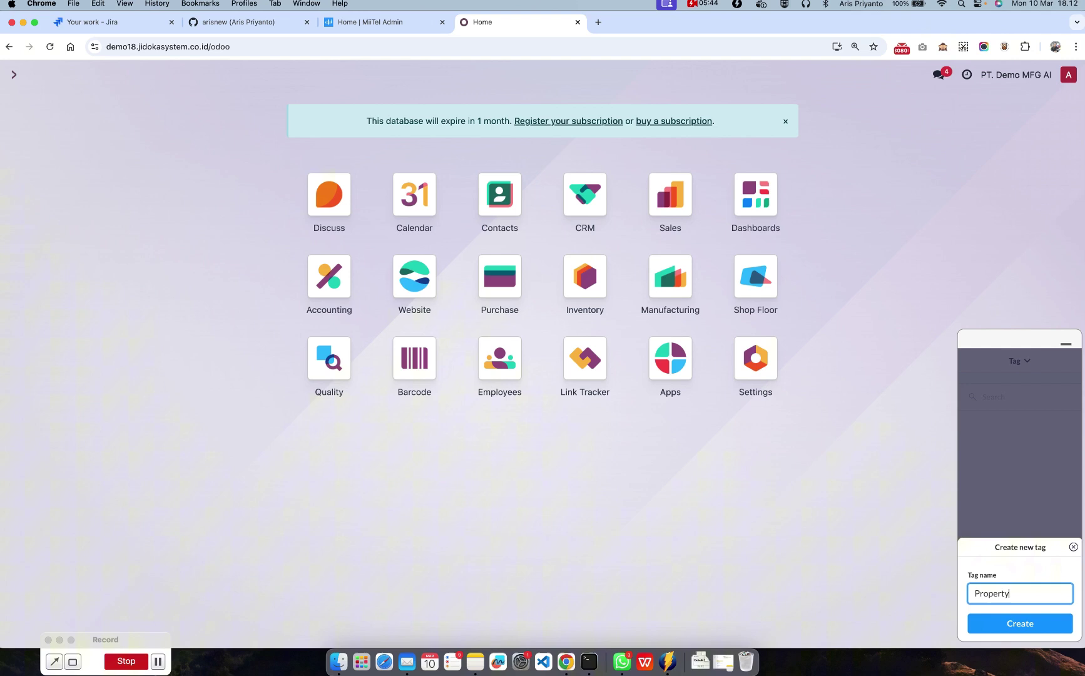
click(1021, 625)
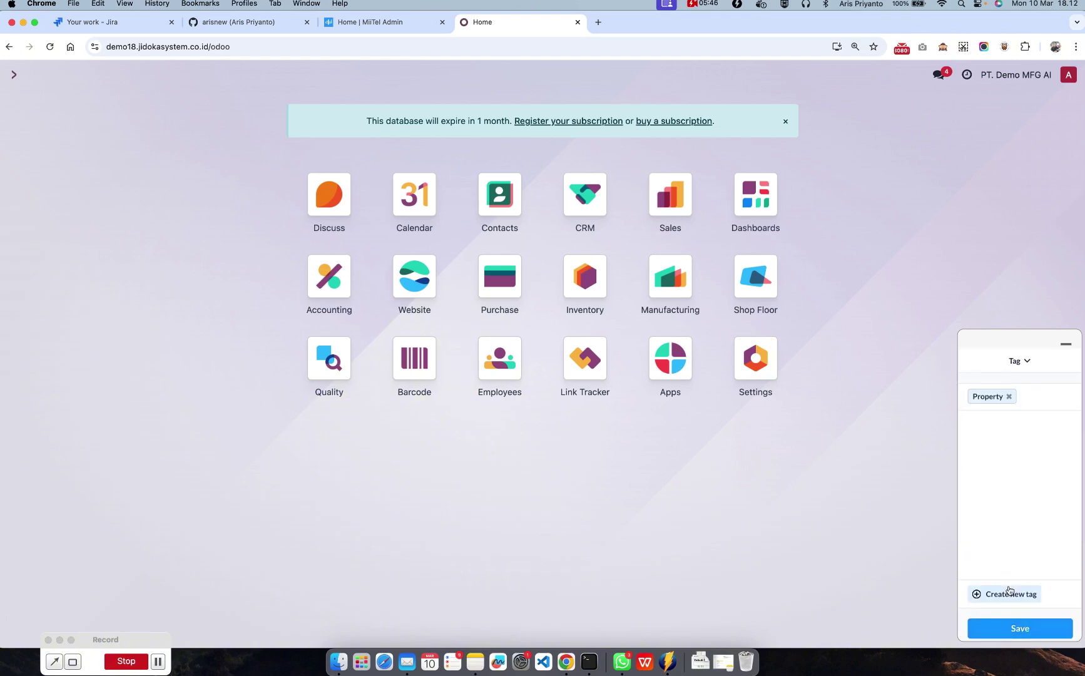
click(1019, 628)
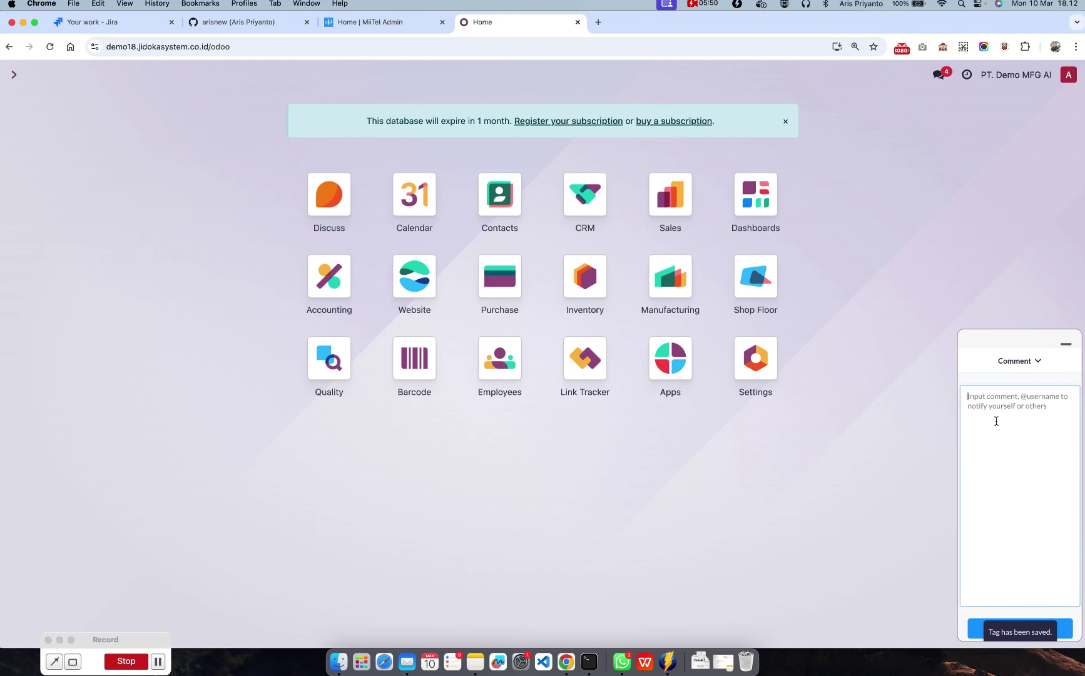
Save the call comment "ini bisa diconvert ke lead" and return the phone widget to its dial pad.
text(ini bisa)
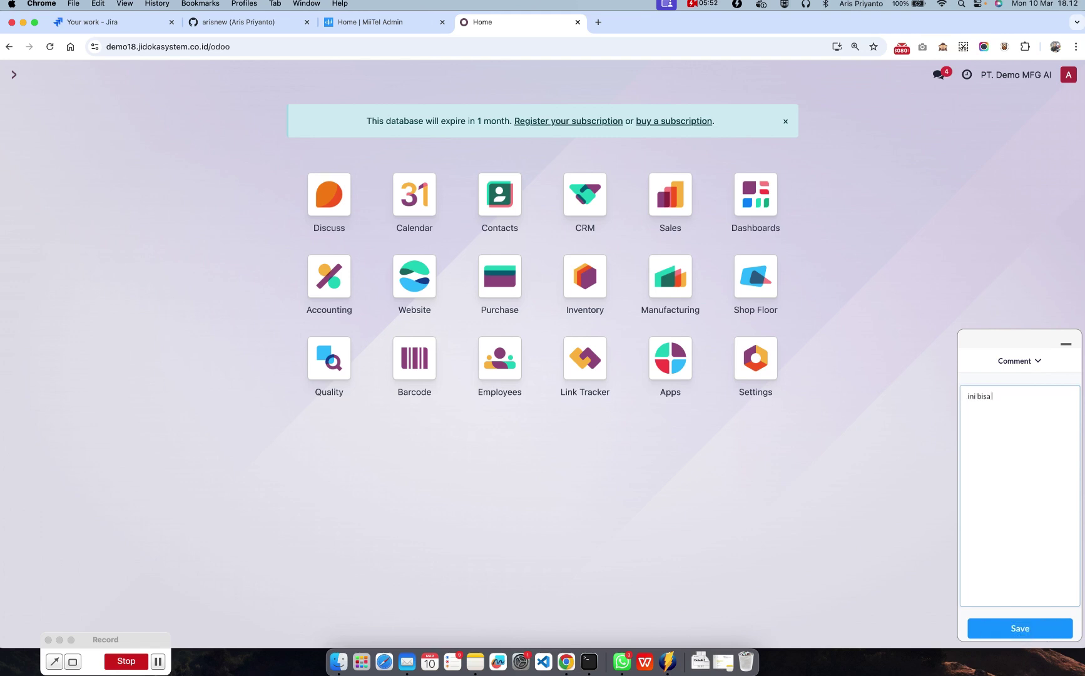
text( diconvert ke lead)
click(1020, 628)
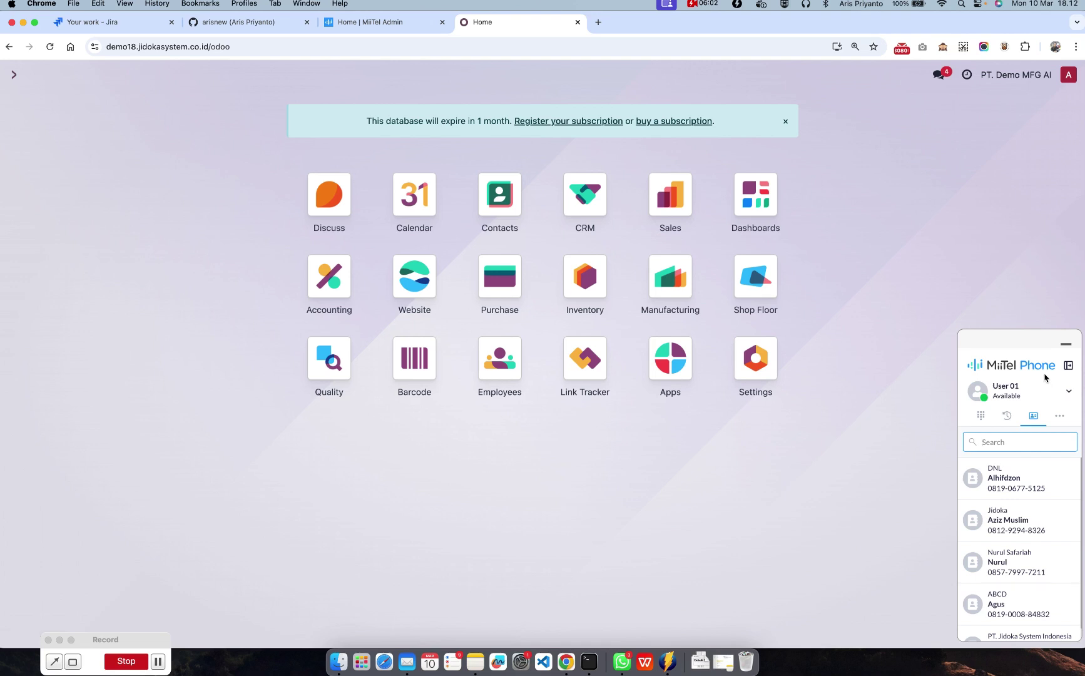
click(980, 416)
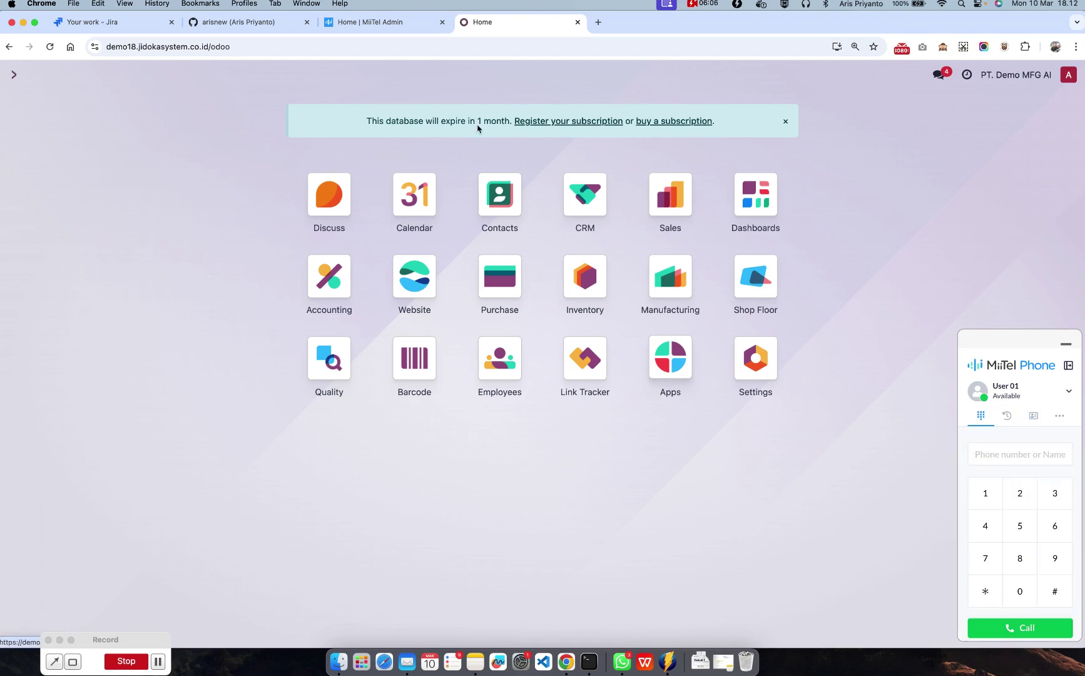
Open the call history in CRM and minimize the phone widget.
click(576, 193)
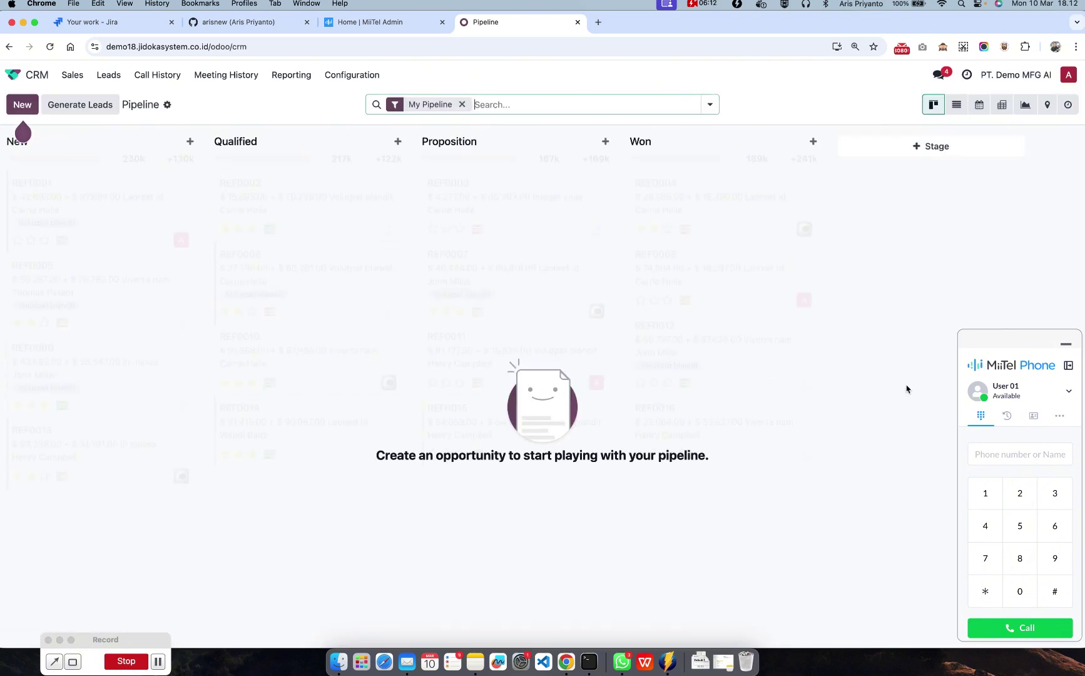
click(1067, 343)
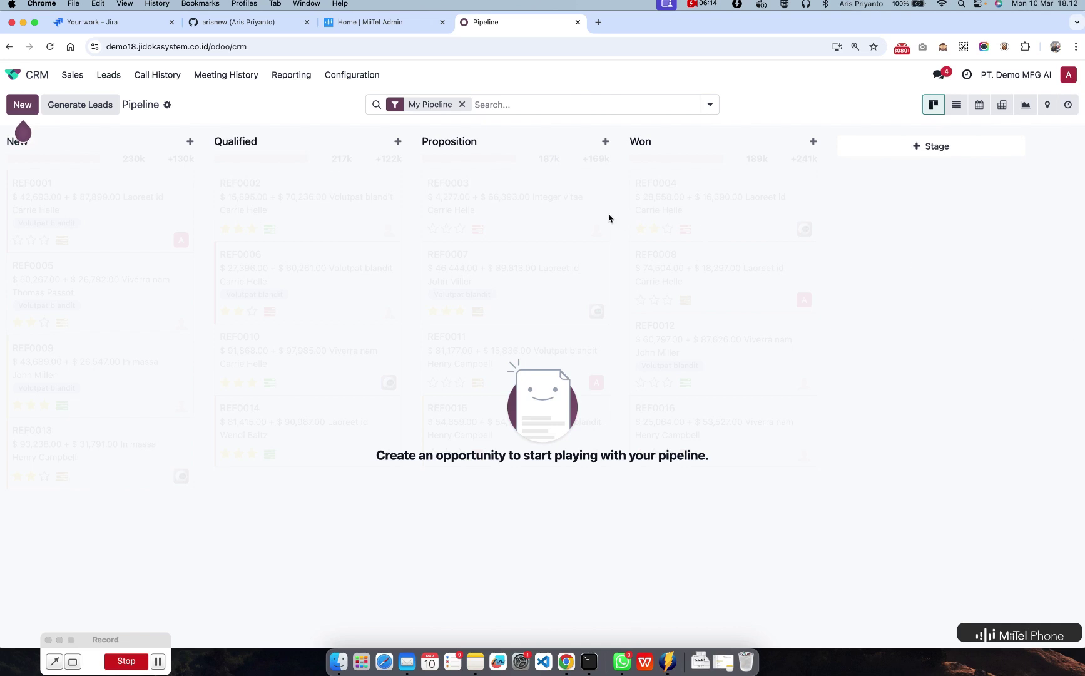
click(159, 77)
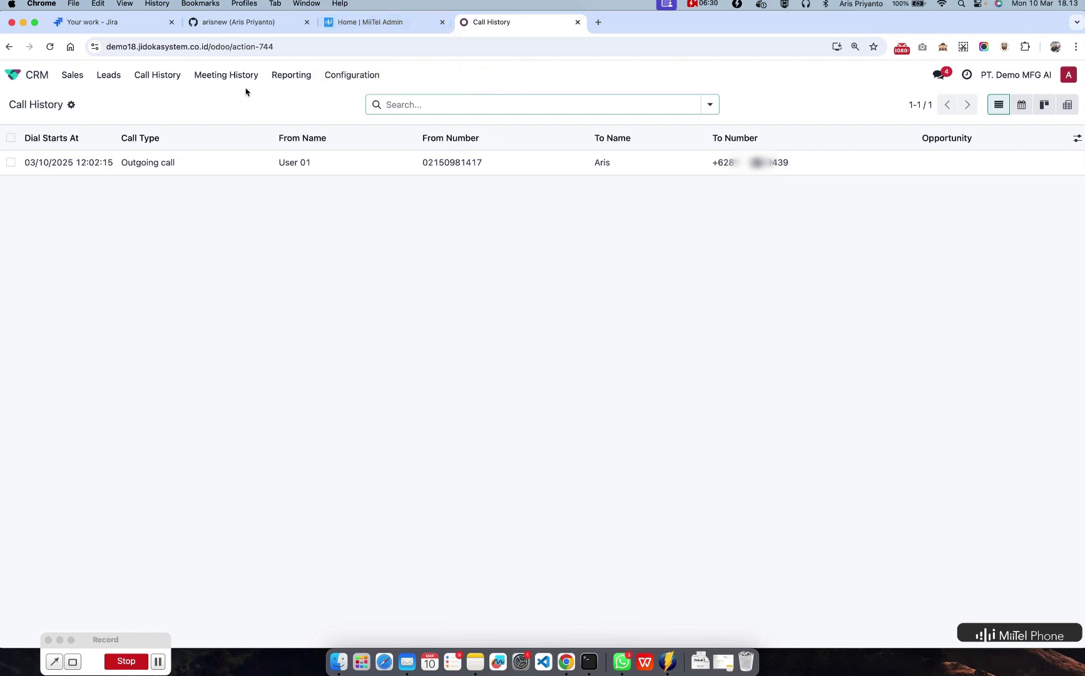
click(150, 75)
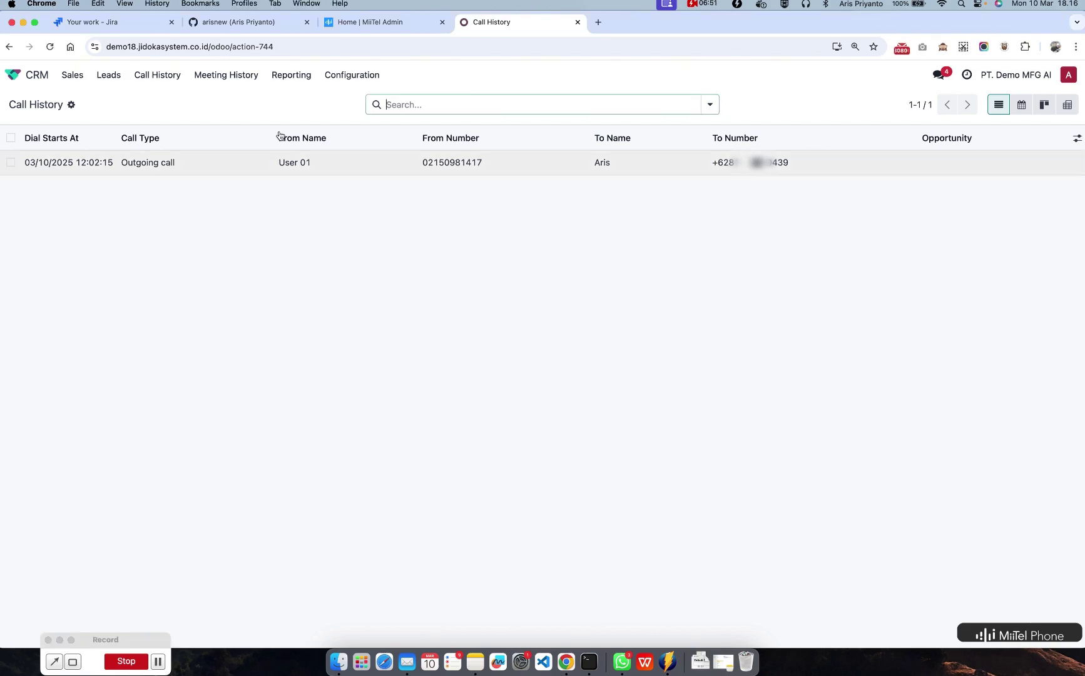
click(157, 77)
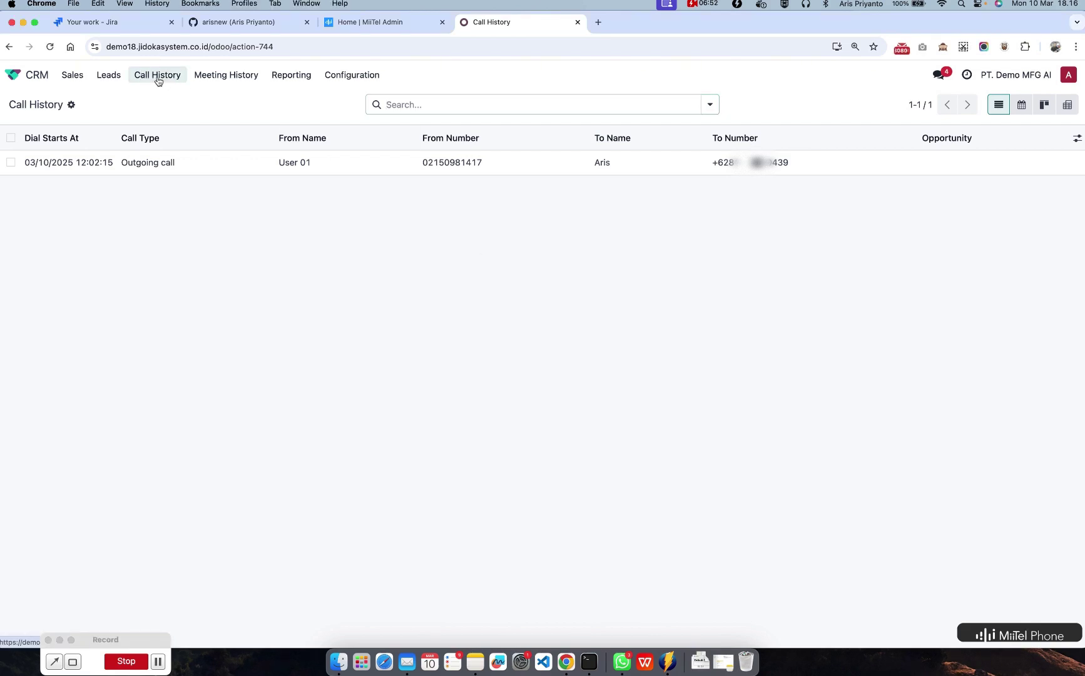
Open the outgoing call of 03/10/2025 12:02:15, examine its analysis in MiiTel and return to the call record.
click(223, 167)
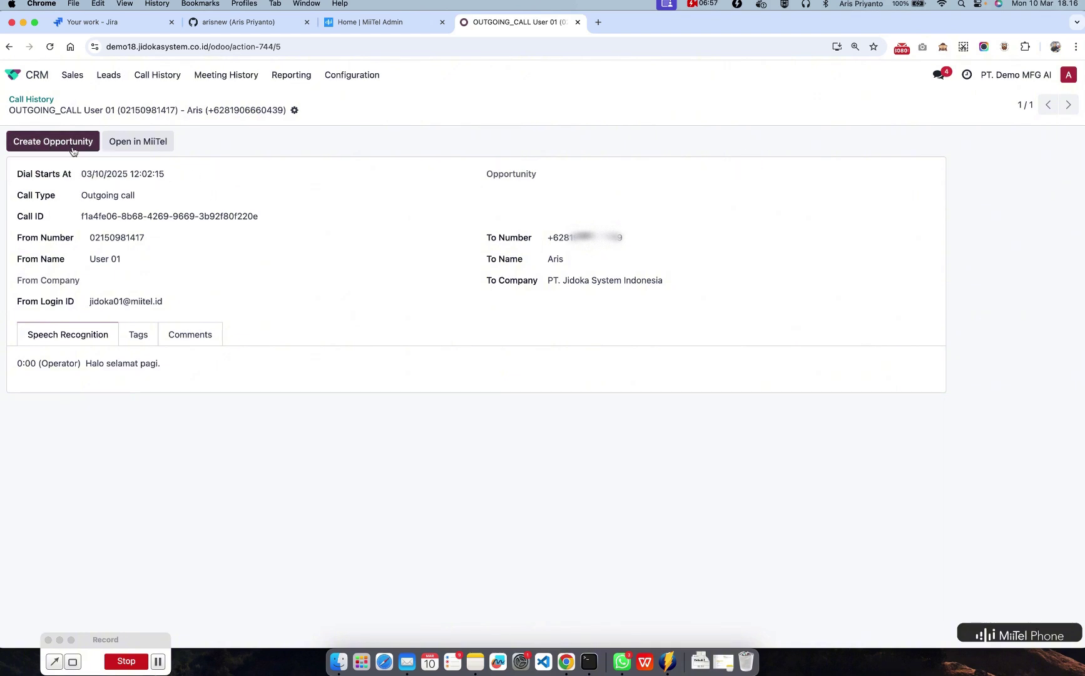
click(144, 146)
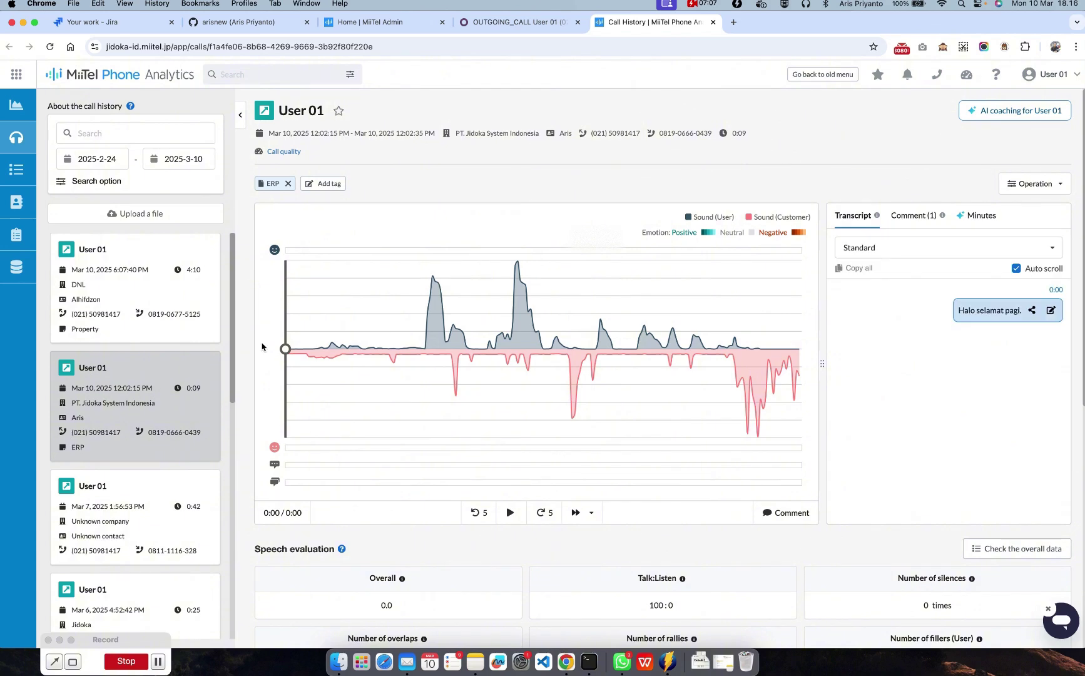
click(713, 22)
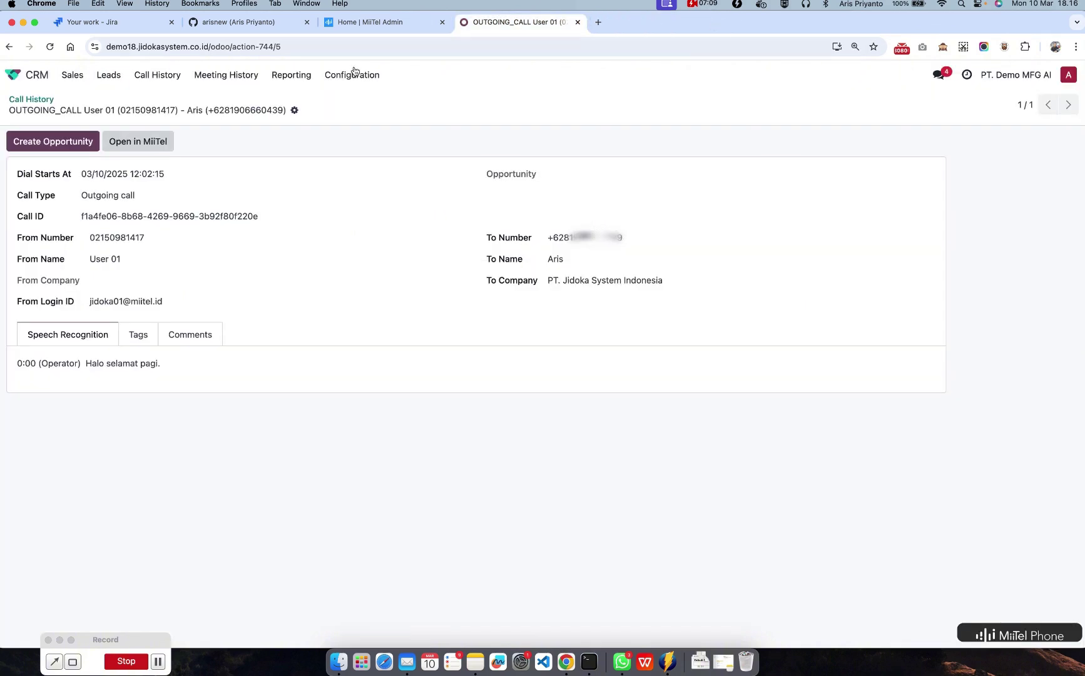
Start an opportunity from the call with Create New Opportunity enabled and Administrator as salesperson.
click(61, 143)
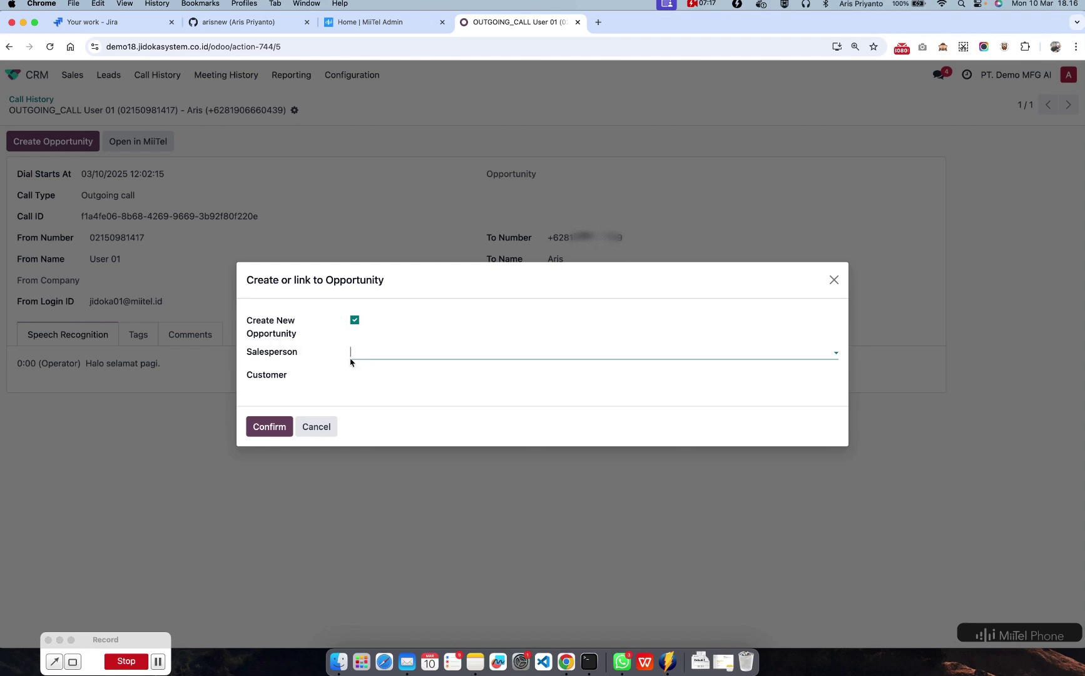
click(354, 321)
click(380, 361)
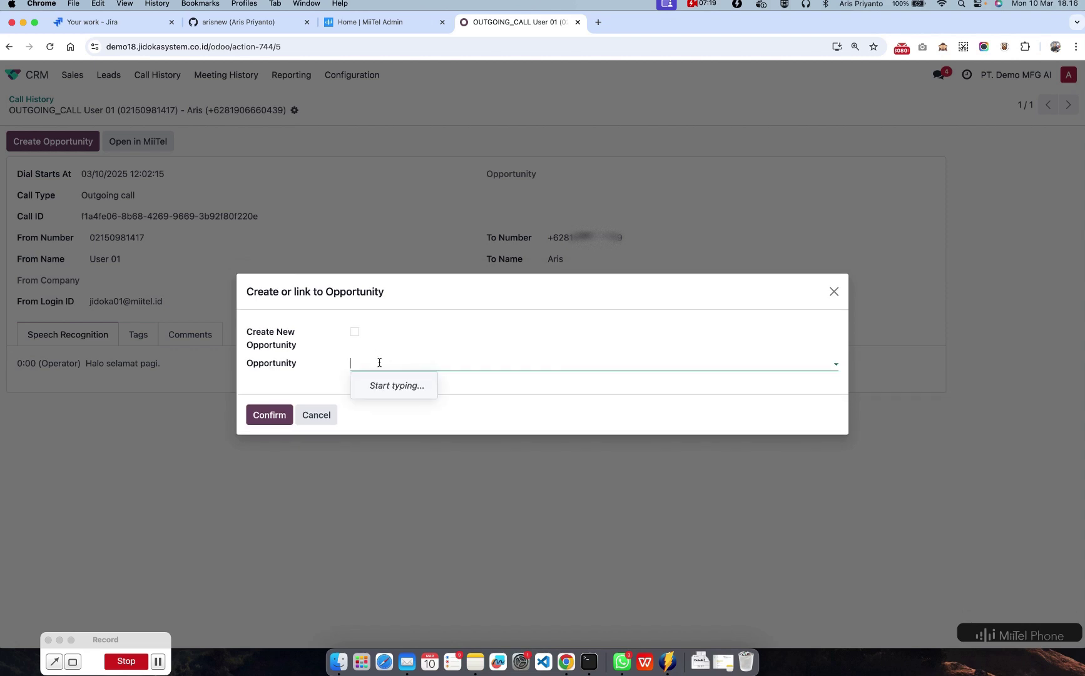
click(354, 331)
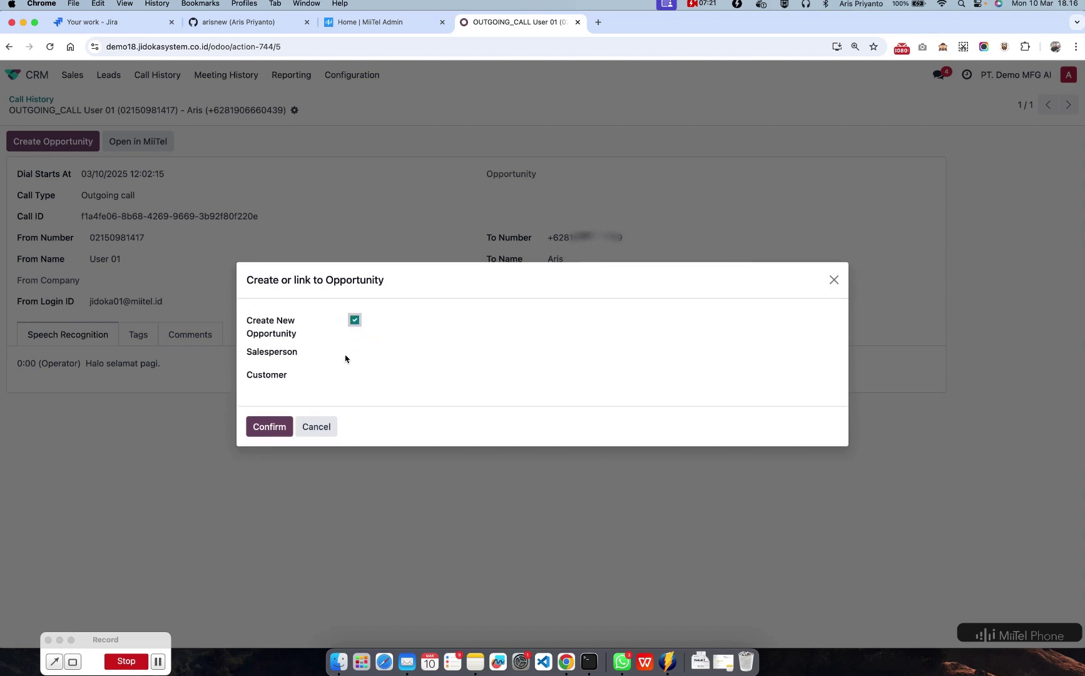
click(375, 353)
click(392, 374)
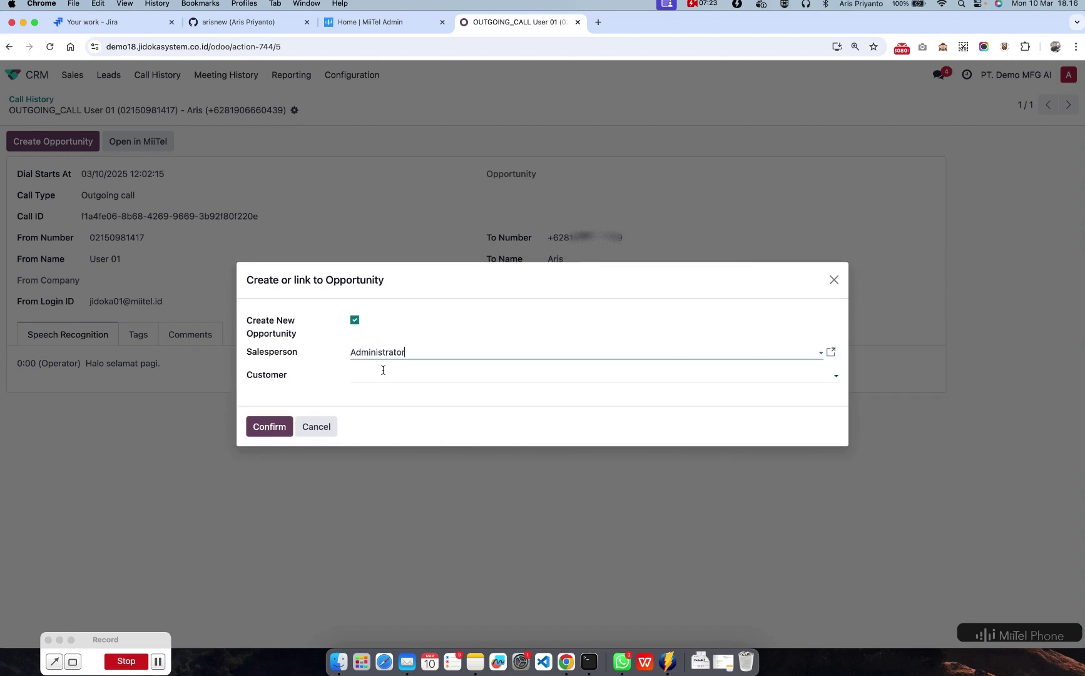
Enter the customer's name as a new customer, confirm the opportunity and return to the app overview.
click(374, 374)
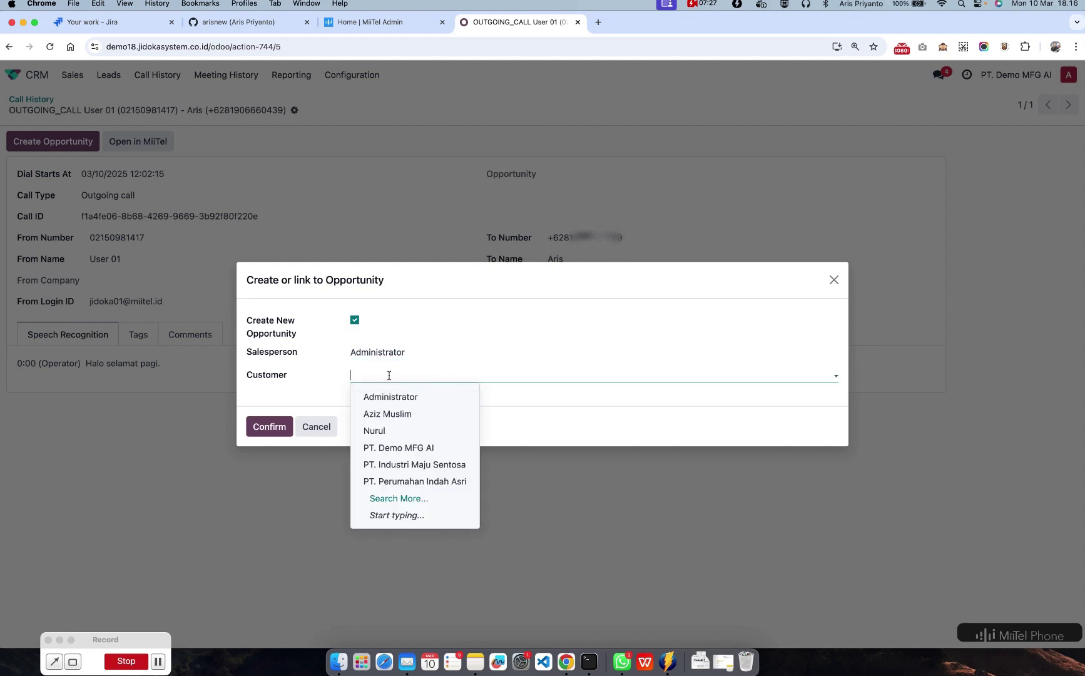
text(Alhif)
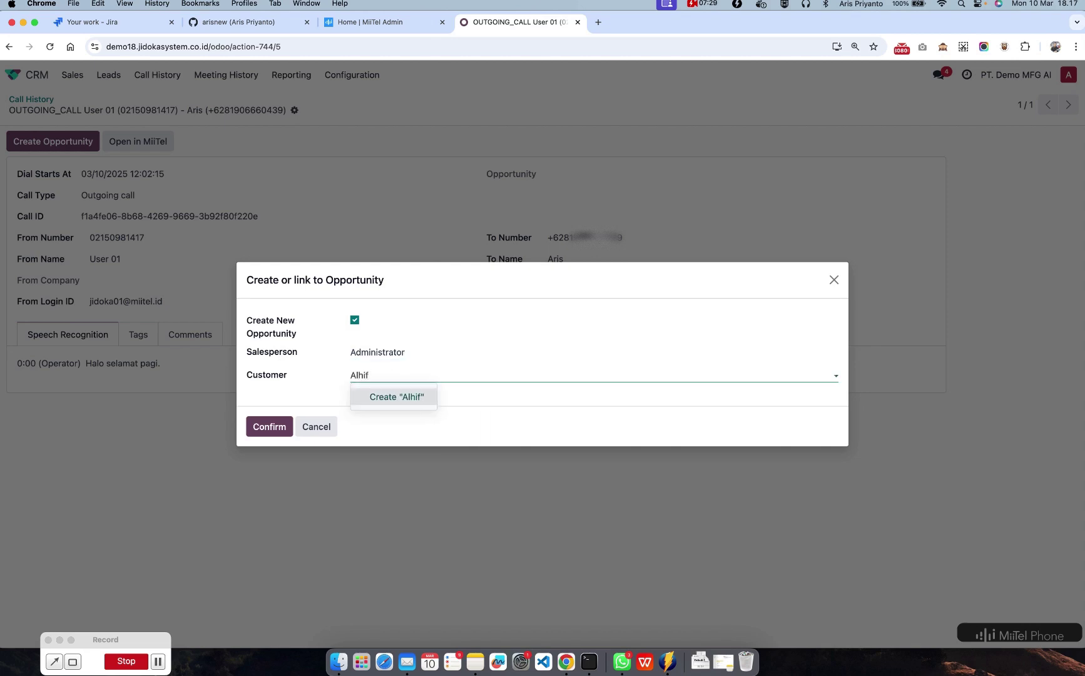
text(dzon)
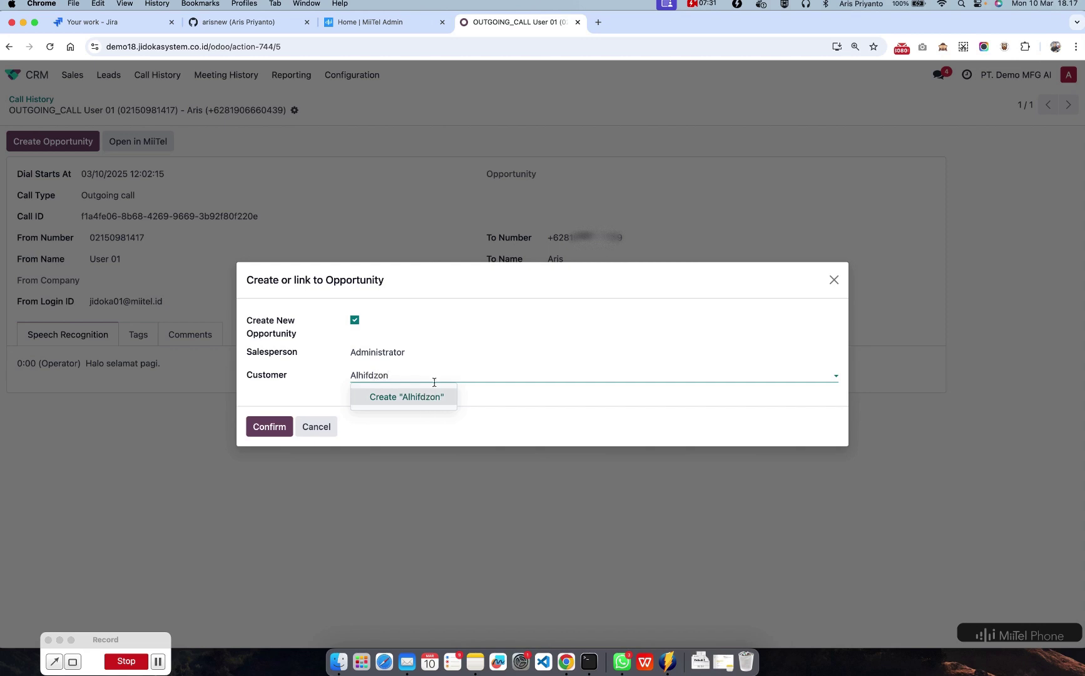
click(417, 393)
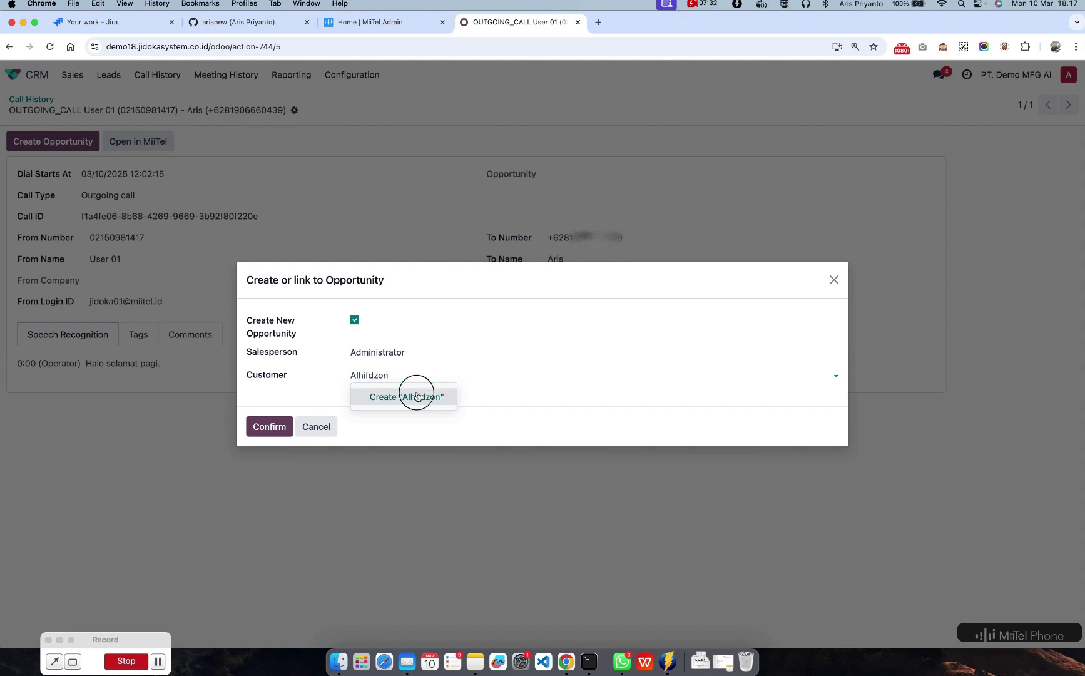
click(270, 428)
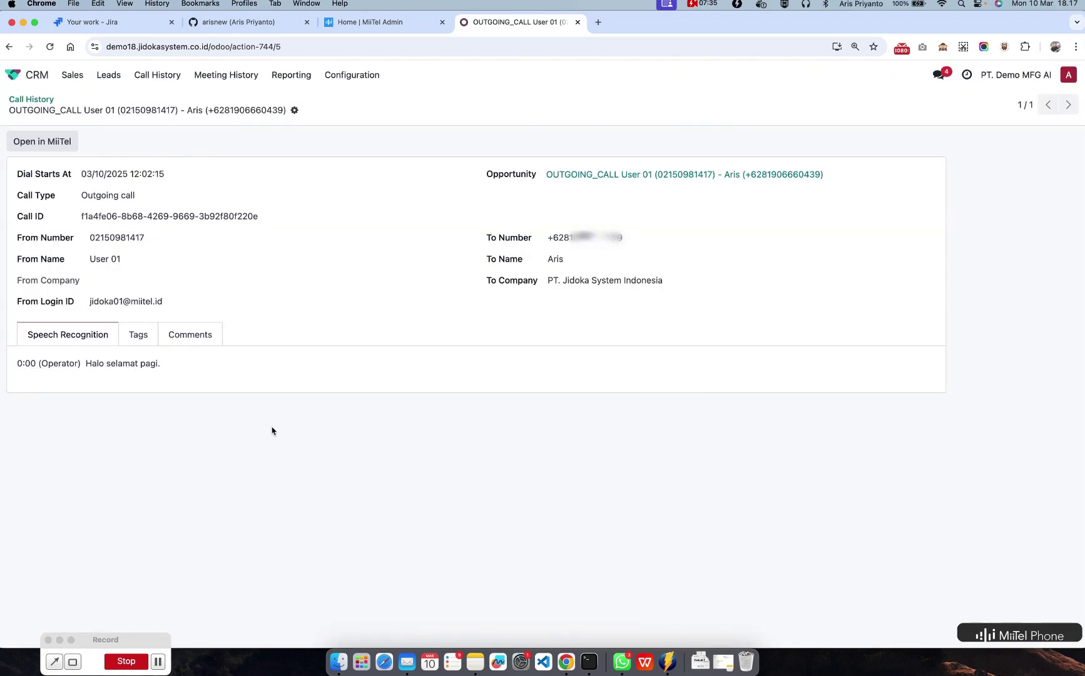
click(31, 75)
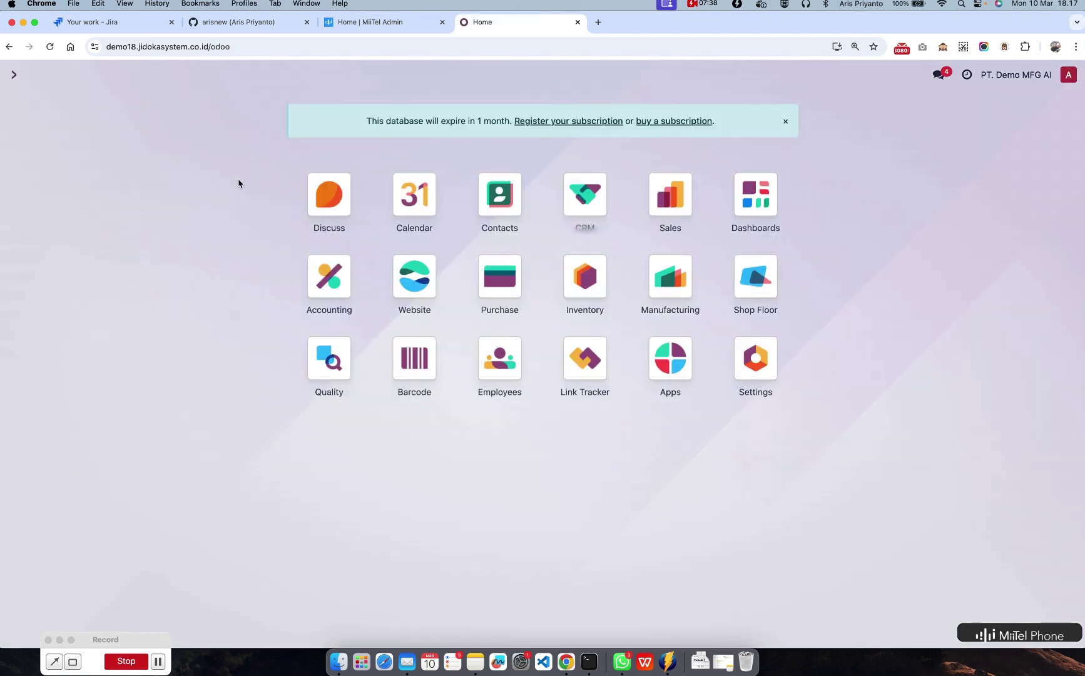
Open the outgoing-call opportunity from the CRM pipeline and set its expected revenue to Rp 500,000,000.
click(584, 199)
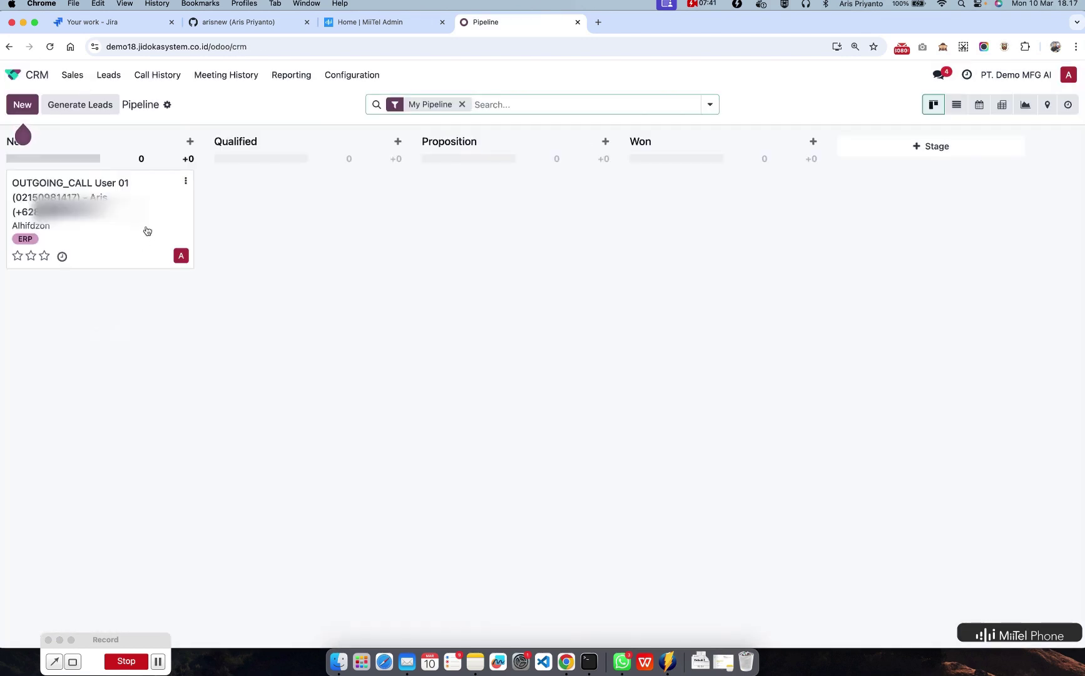
click(139, 226)
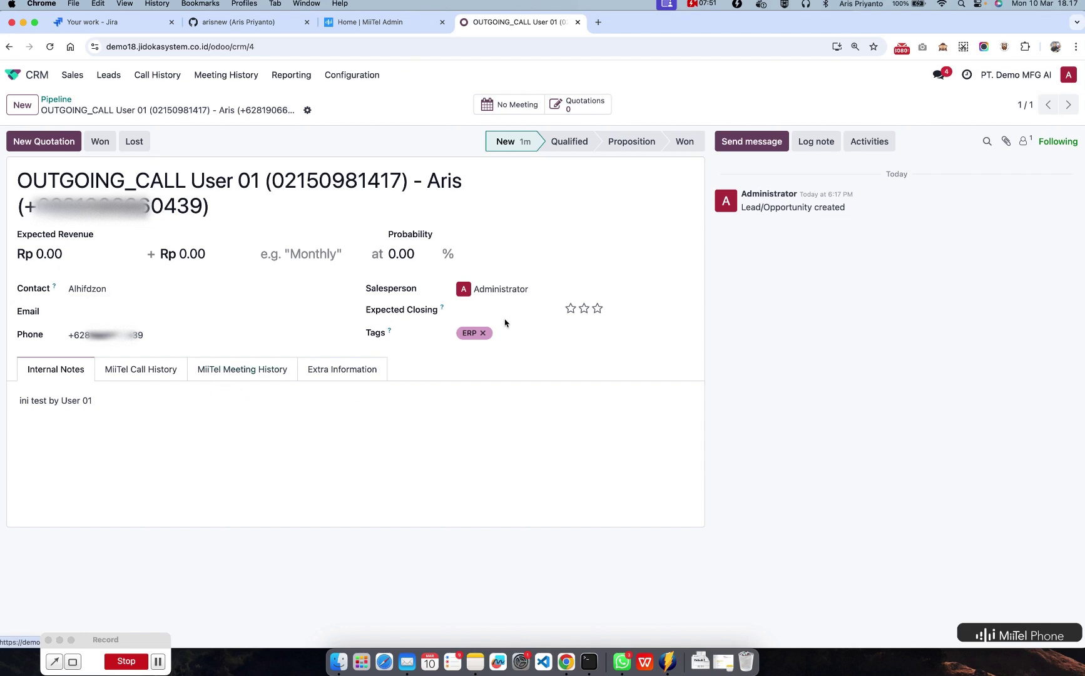
click(95, 258)
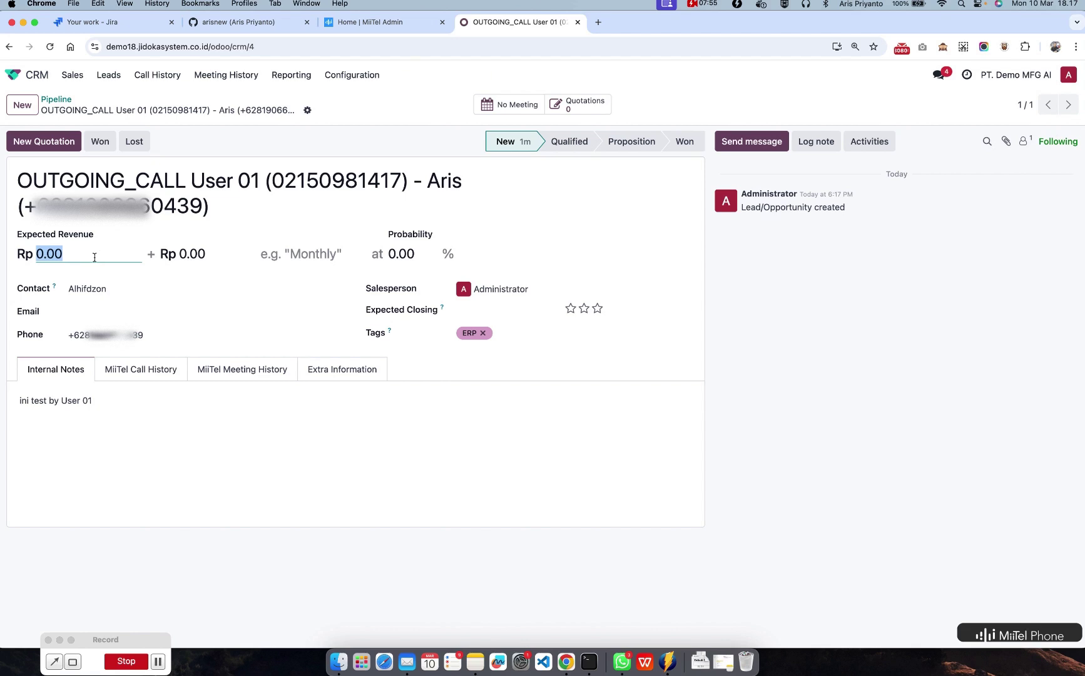
text(500000000)
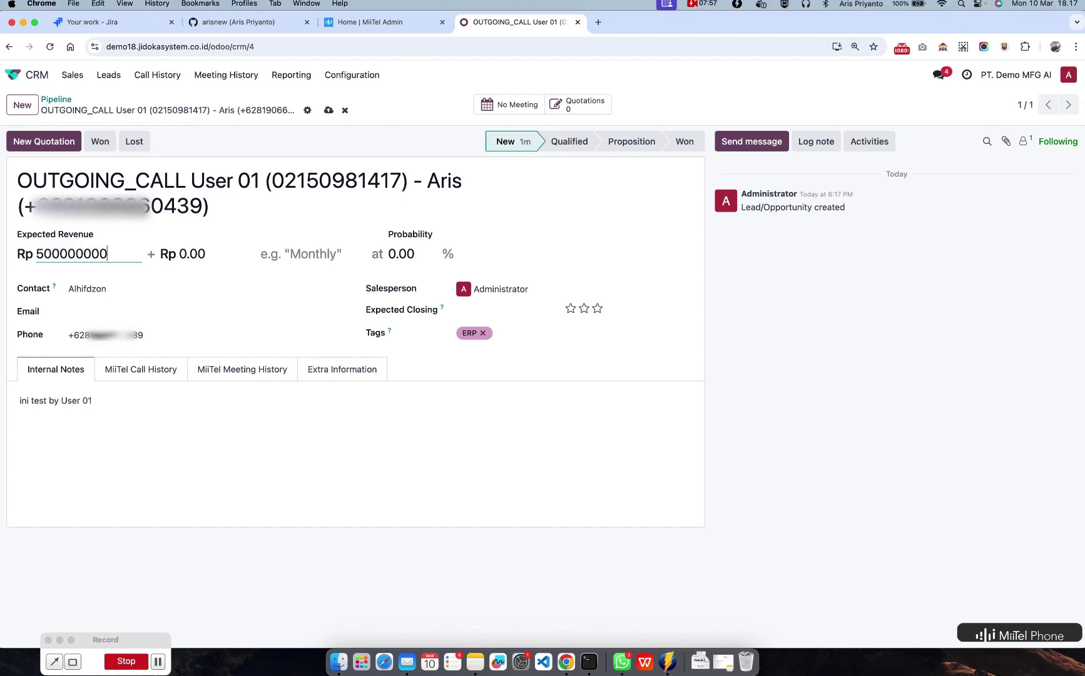
Set the opportunity's recurring plan to Yearly and its probability to 10%.
click(317, 253)
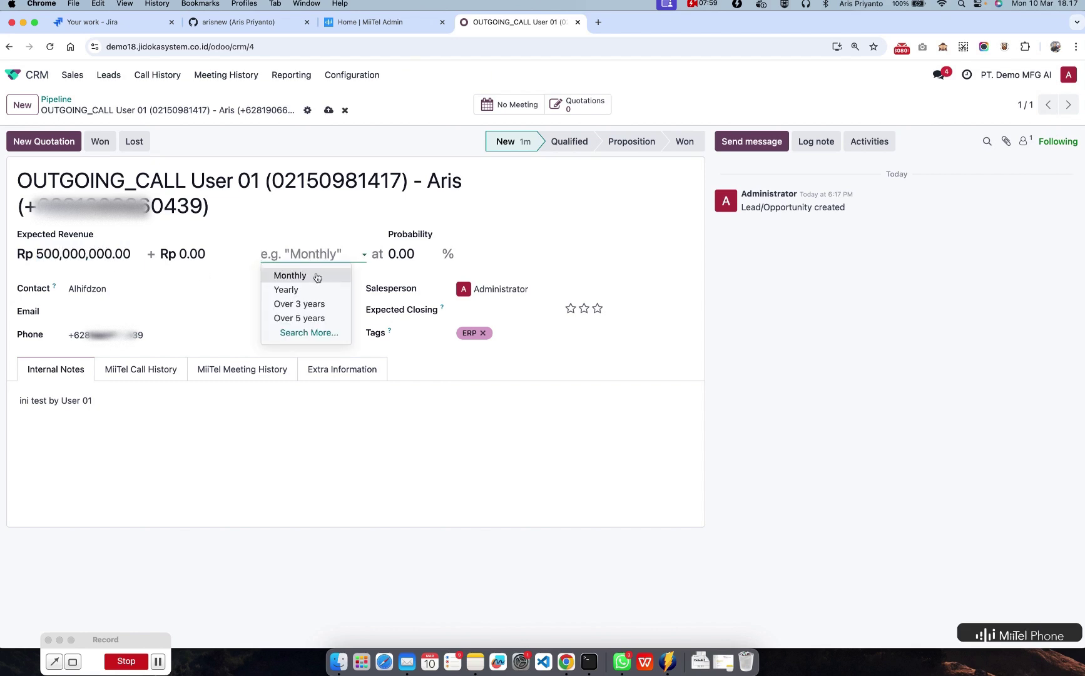
click(309, 291)
click(346, 254)
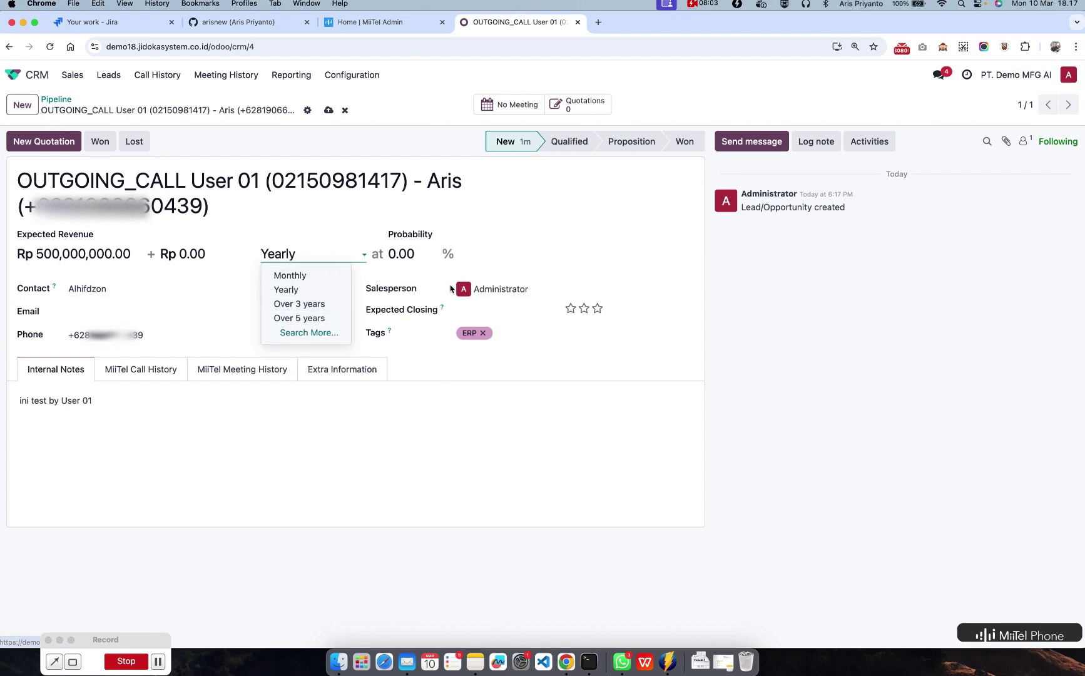
click(497, 259)
click(429, 254)
text(10)
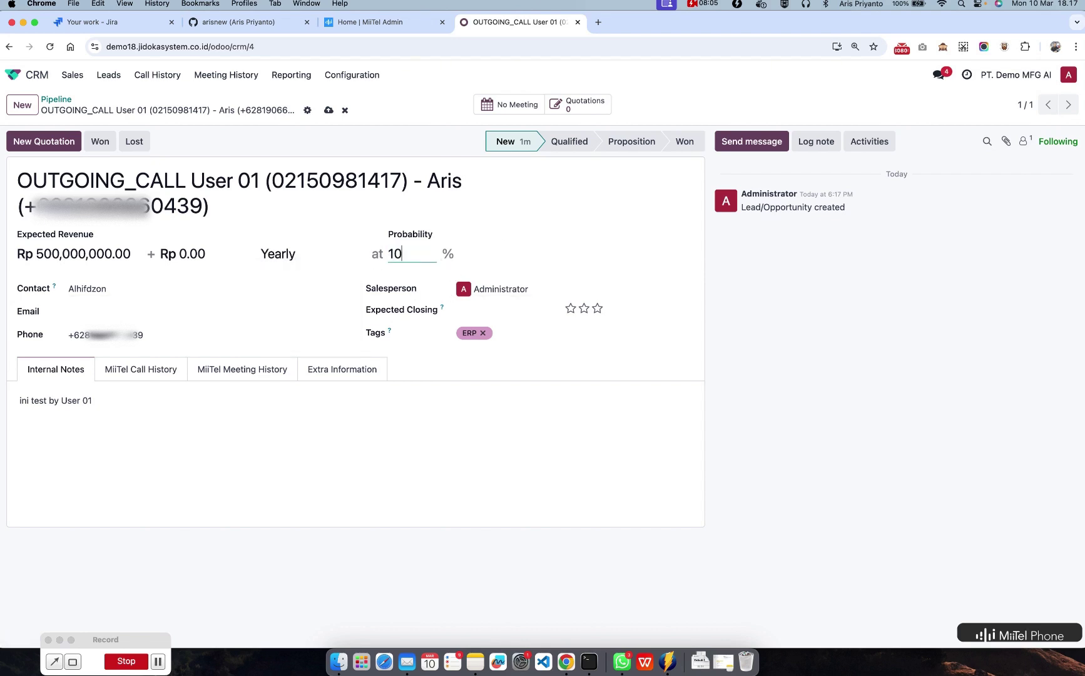
click(128, 314)
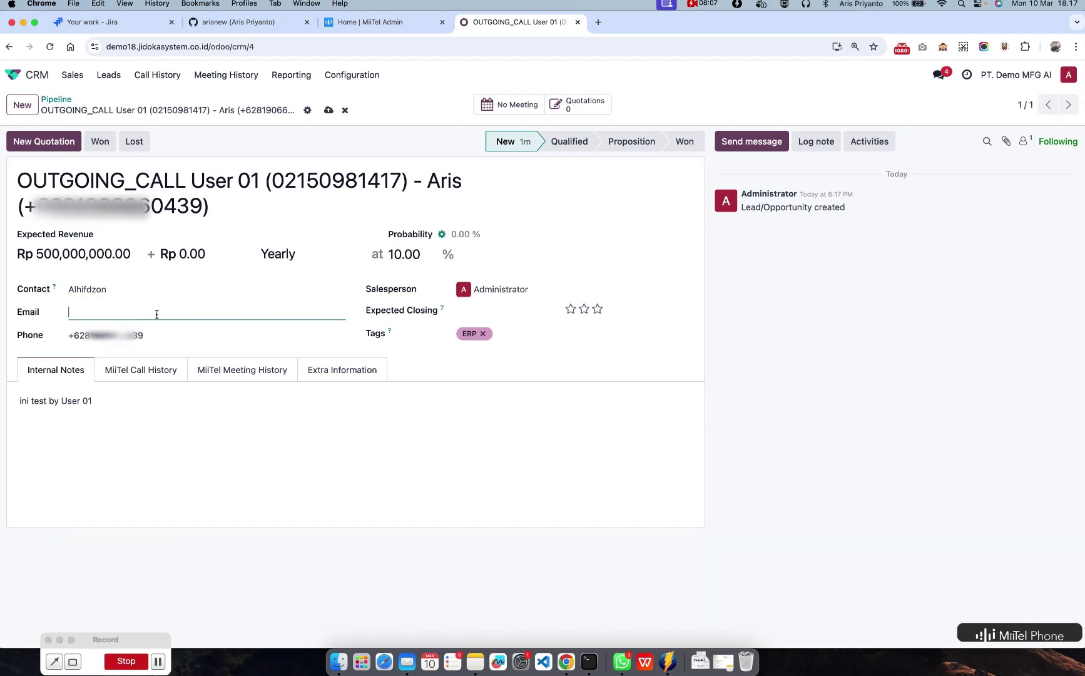
Rate the opportunity two stars and add a new tag named Property.
click(584, 309)
click(518, 331)
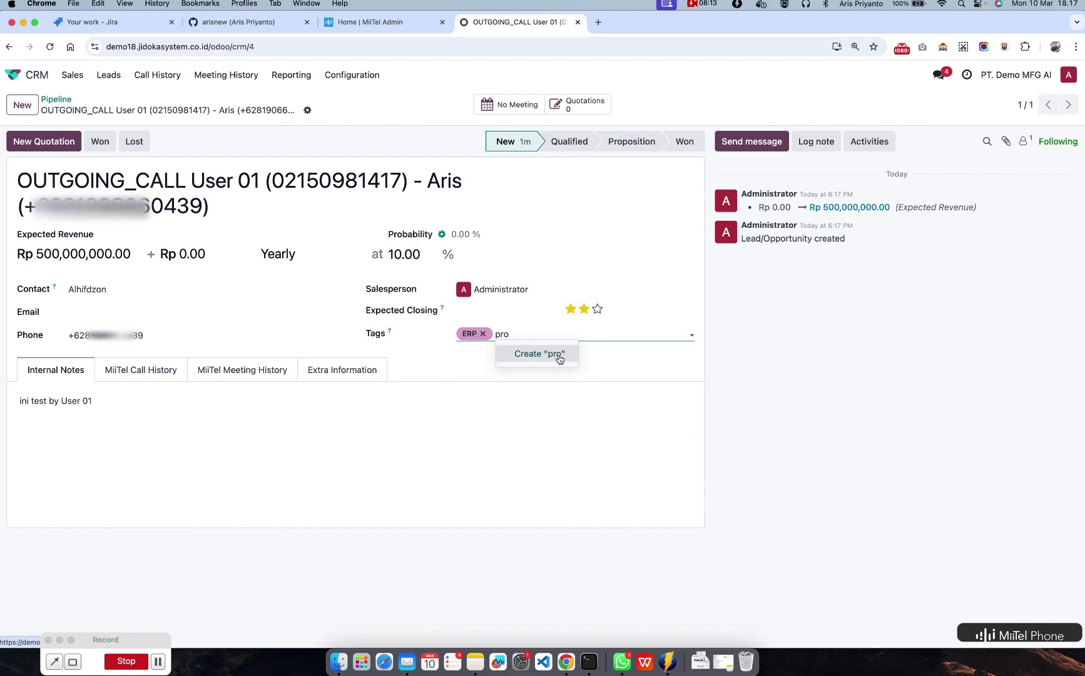
text(pr)
key(BackSpace)
key(BackSpace)
text(Property)
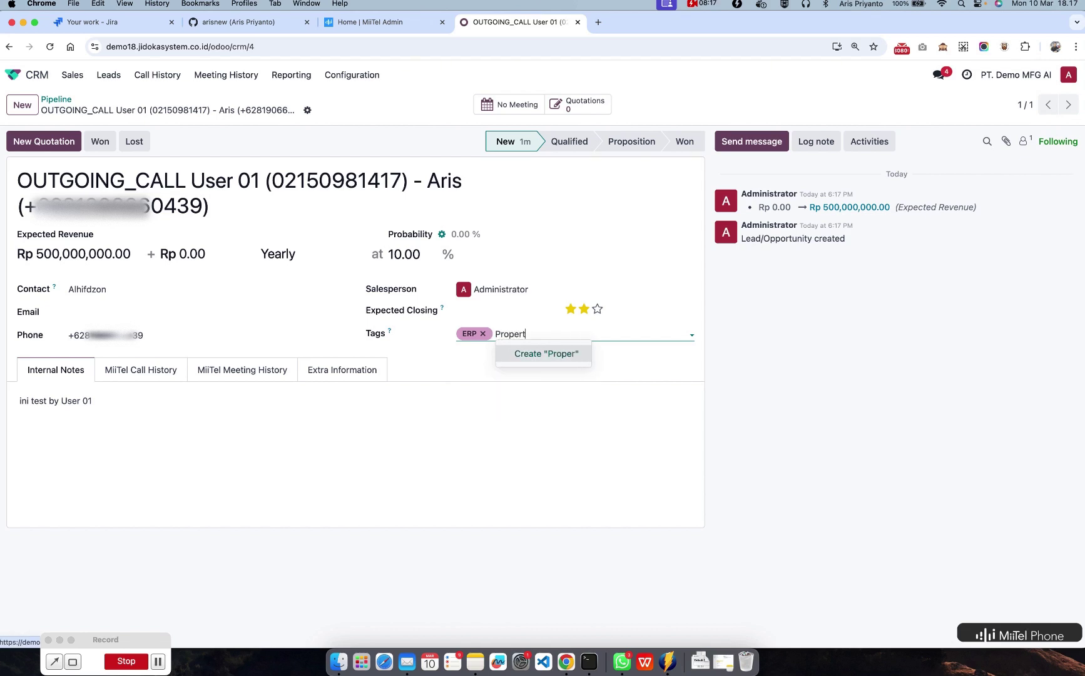
click(550, 354)
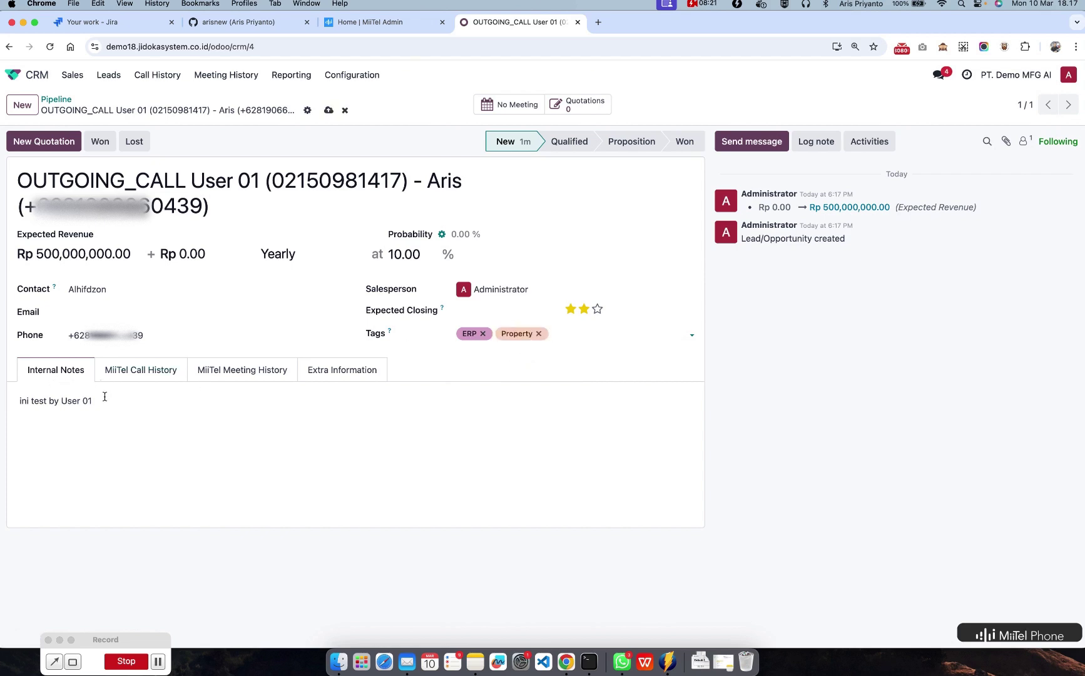
Review the opportunity's linked MiiTel call and meeting history, save the record and return to the pipeline.
click(122, 378)
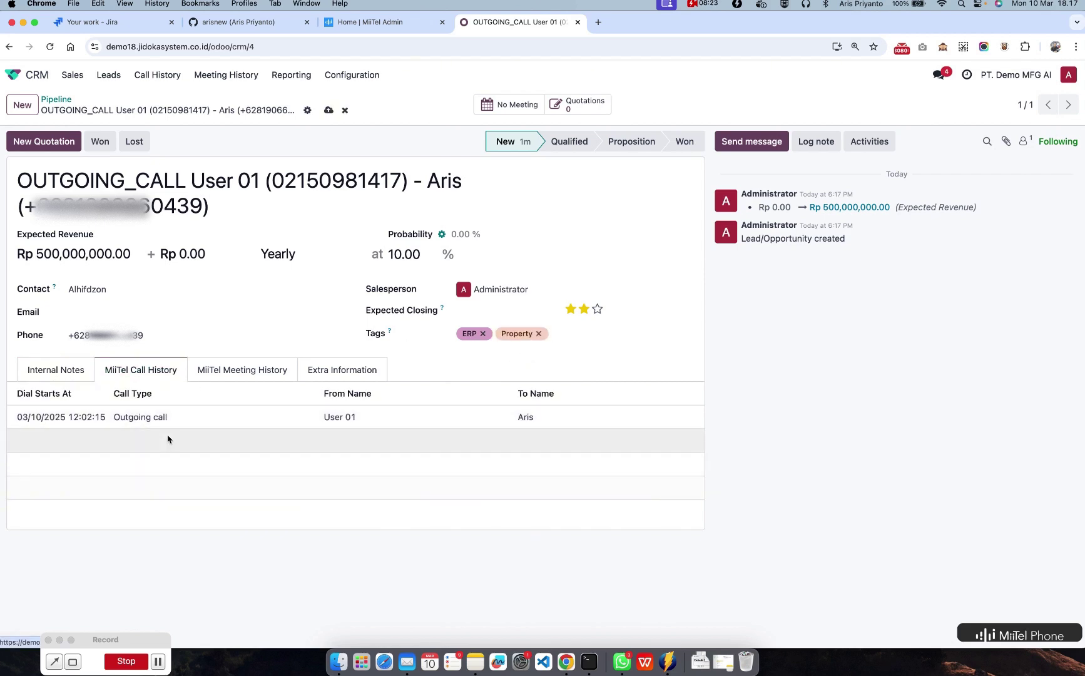
click(220, 415)
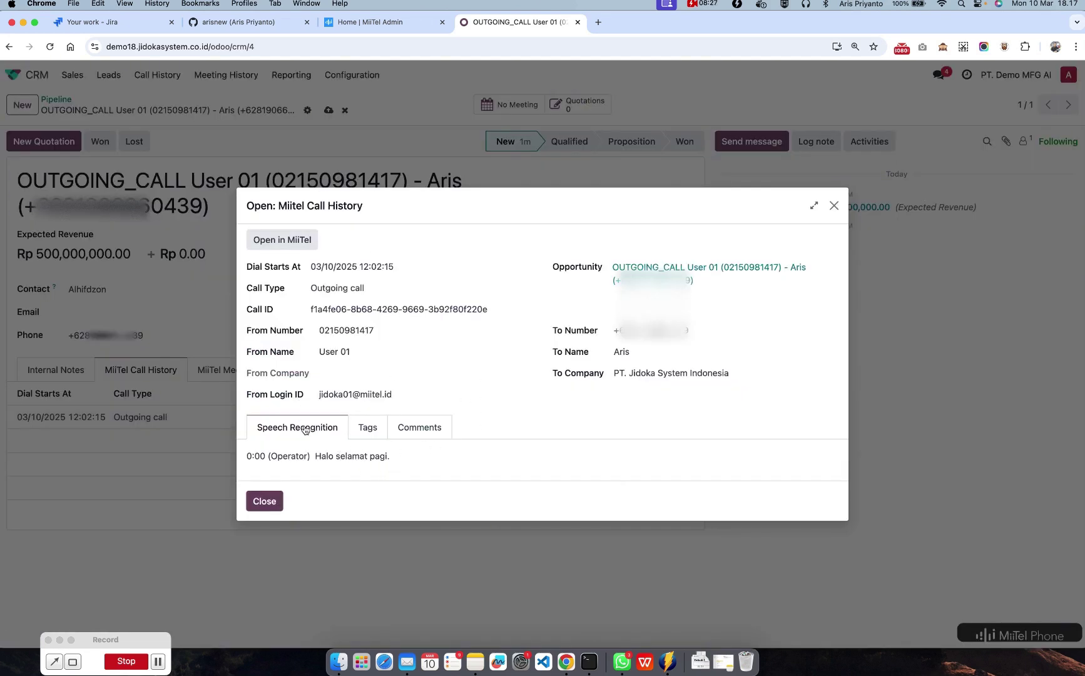
click(833, 205)
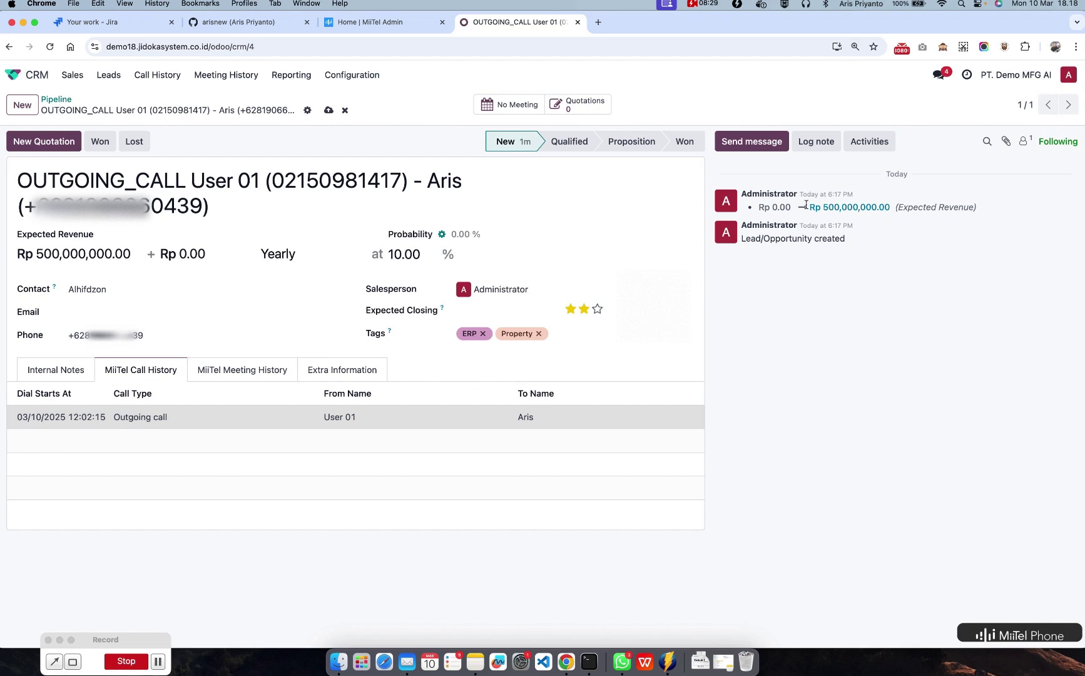
click(255, 375)
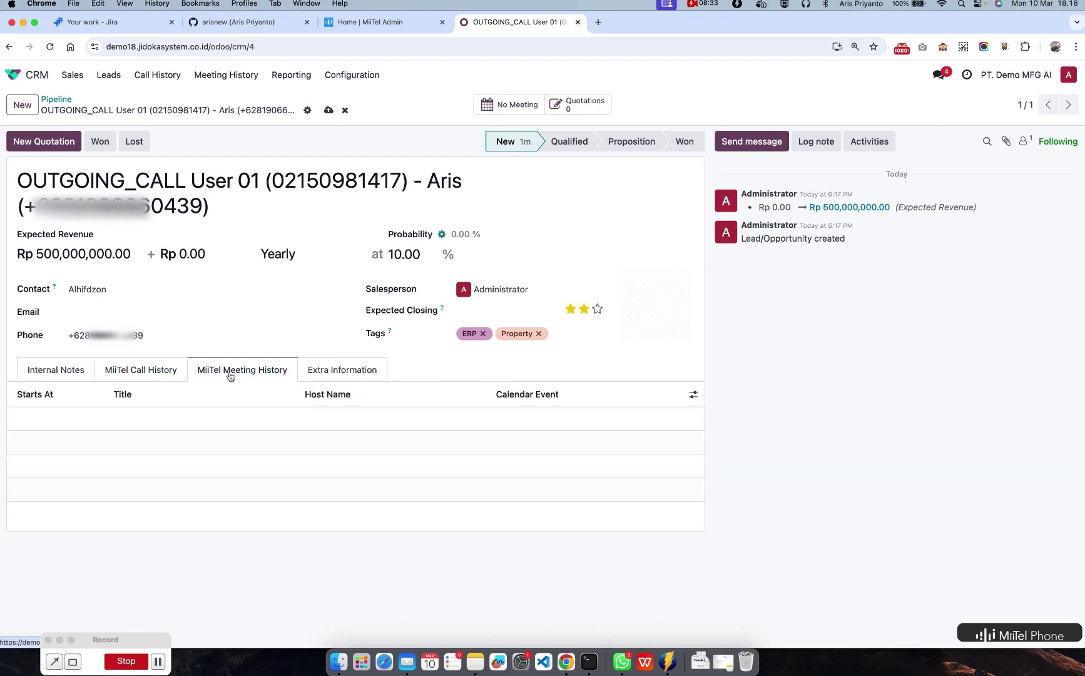
click(150, 379)
click(60, 373)
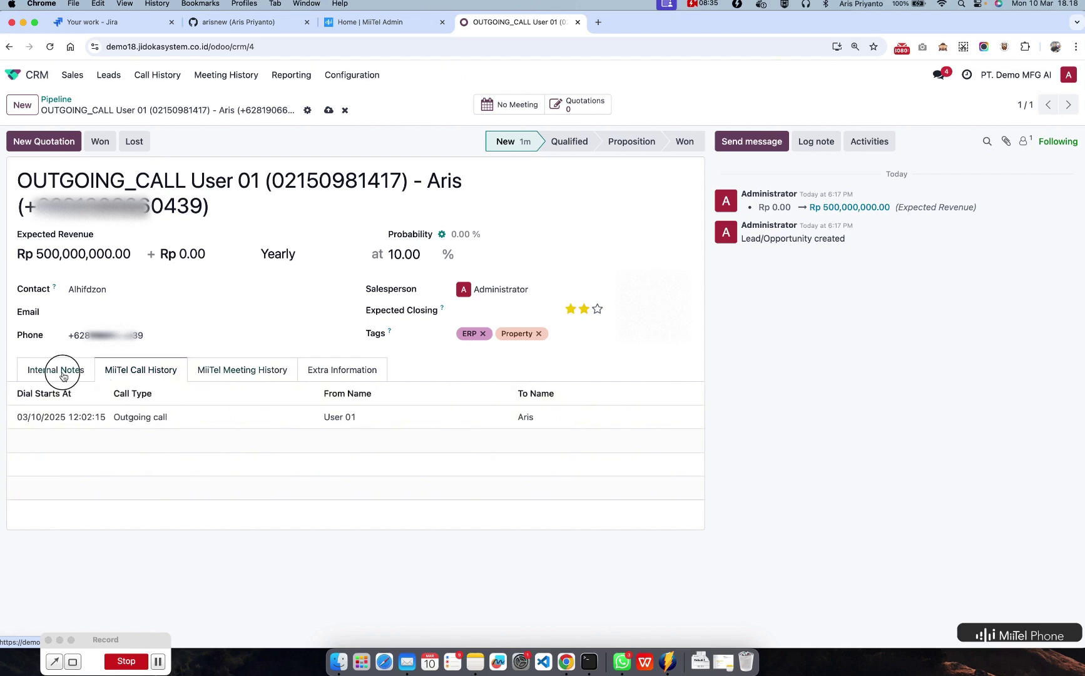
click(326, 110)
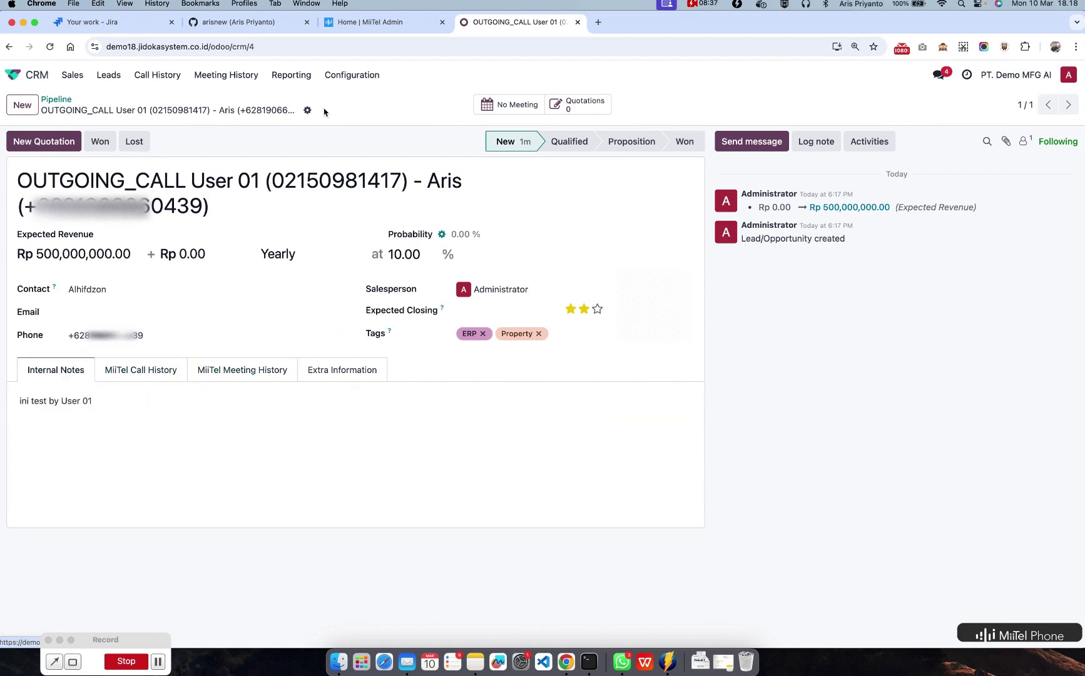
click(58, 98)
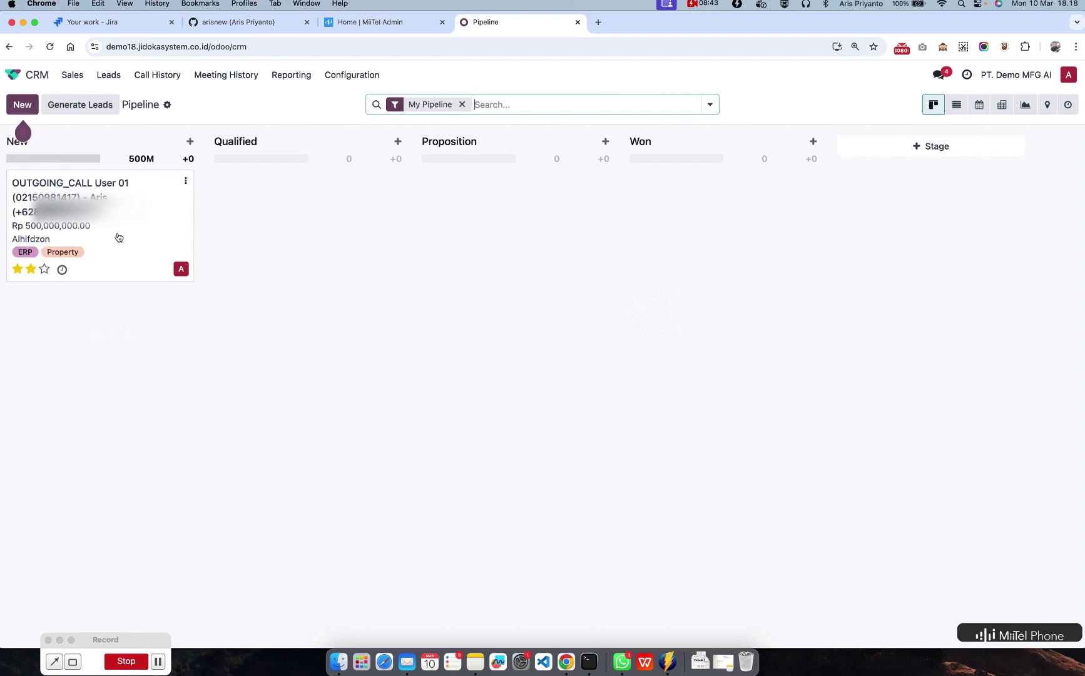
Schedule a Meeting activity on the opportunity with the summary "Meeting Terkait Penawaran Pertama" and continue to the calendar.
click(62, 271)
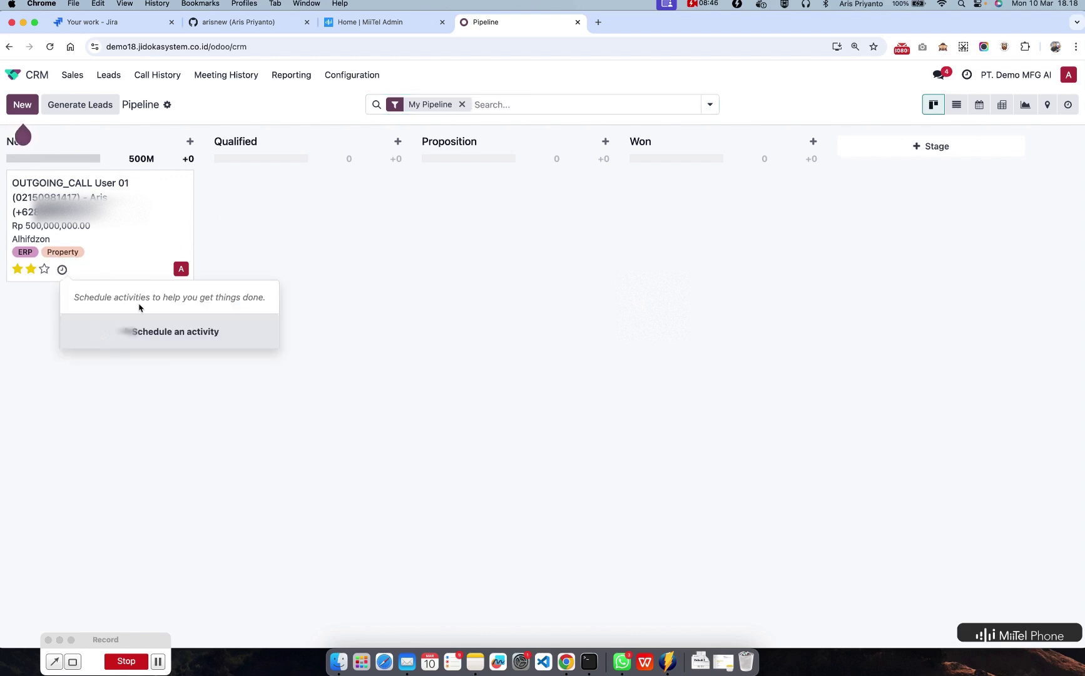
click(164, 331)
click(381, 327)
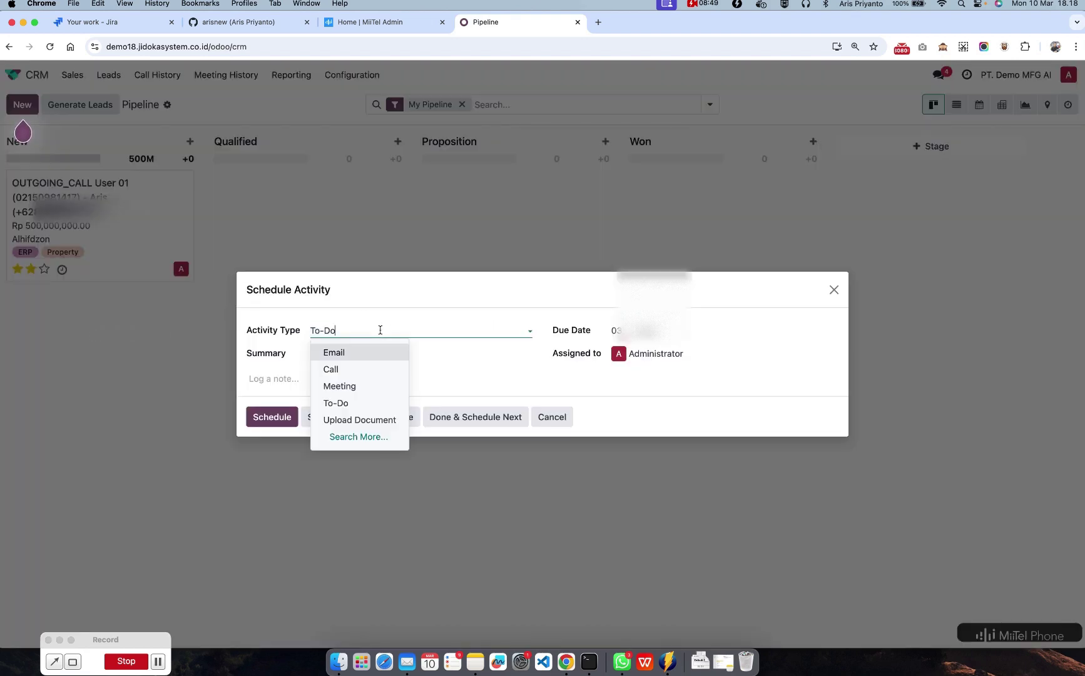
click(368, 387)
click(397, 365)
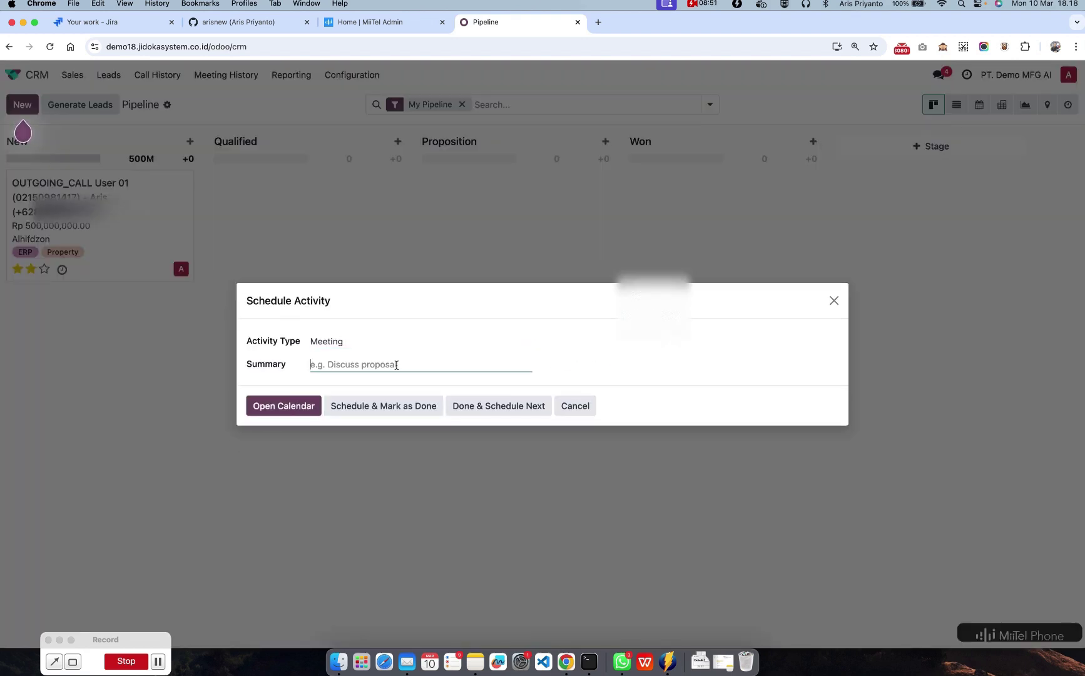
text(Me)
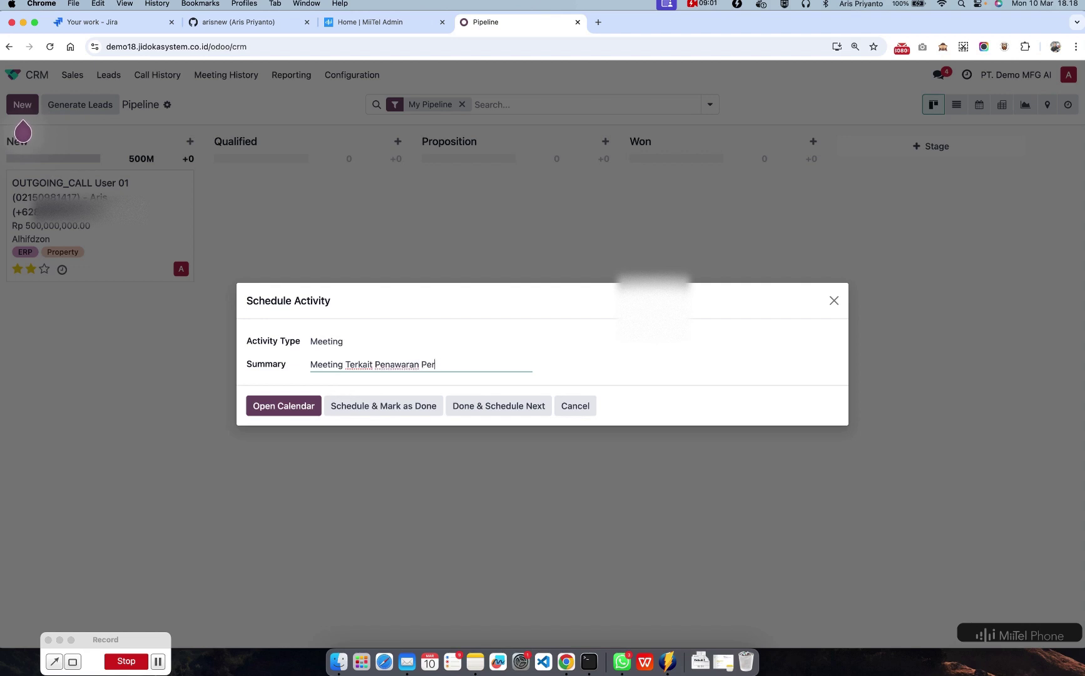
triple_click(448, 368)
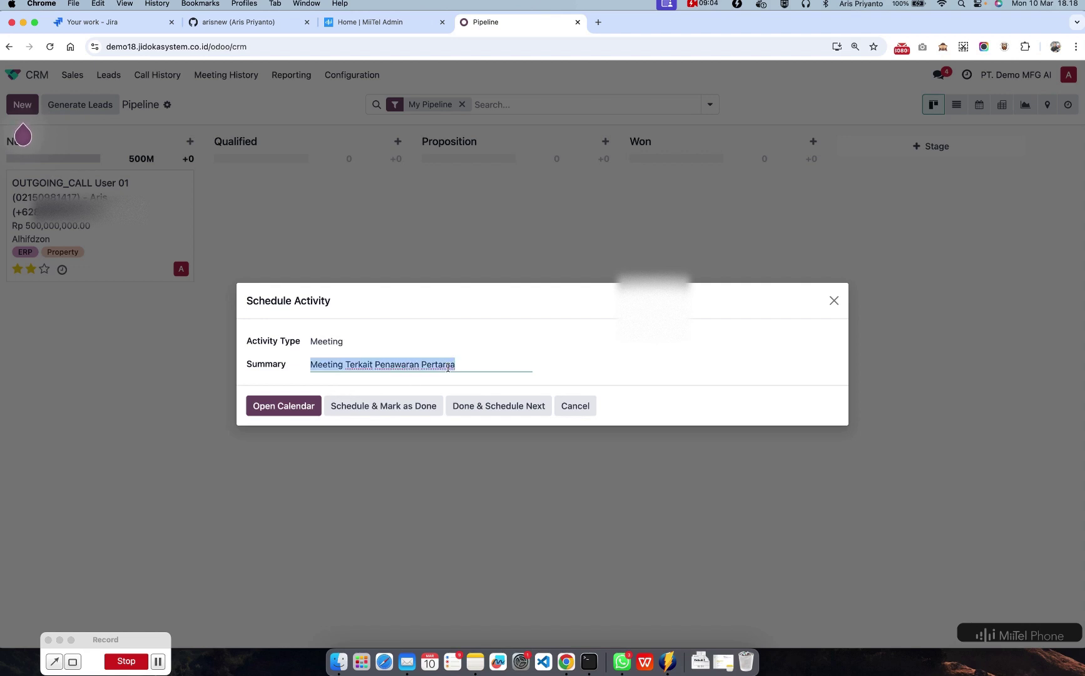
click(301, 407)
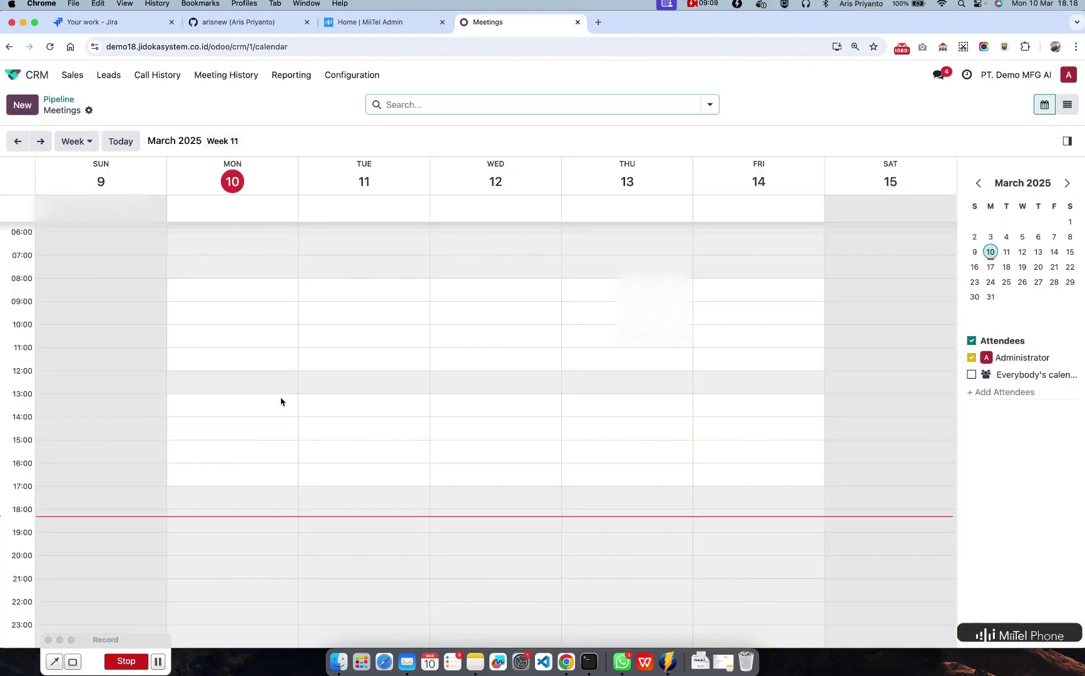
Book the meeting on Monday, March 10, 2025 from 17:30 to 20:00 and save the event.
click(355, 535)
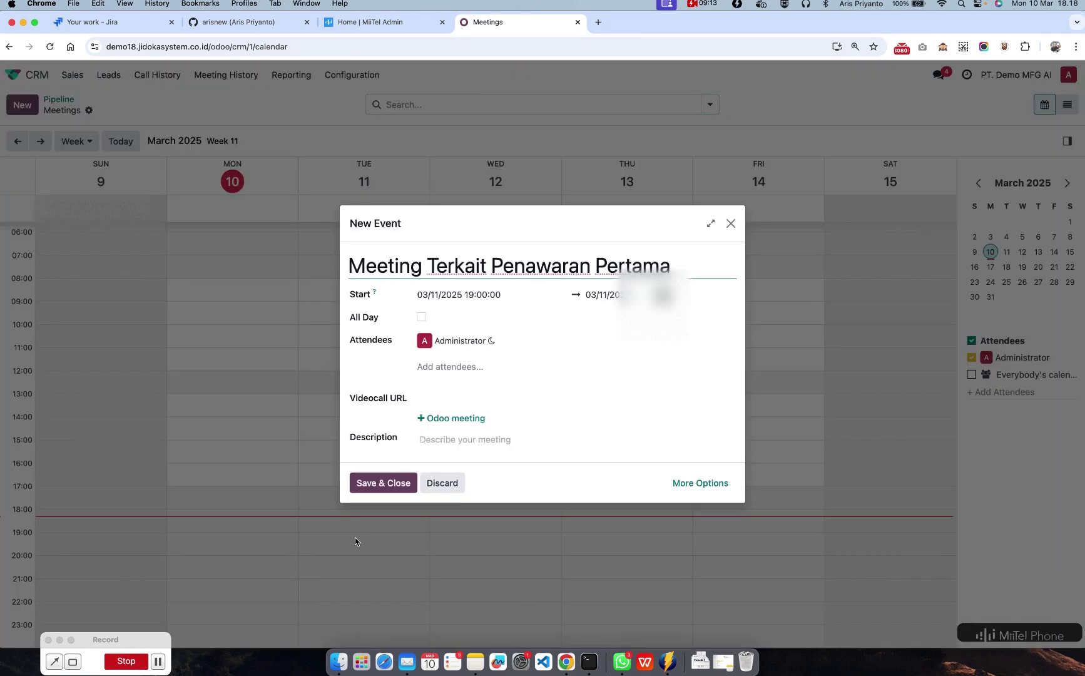
key(Escape)
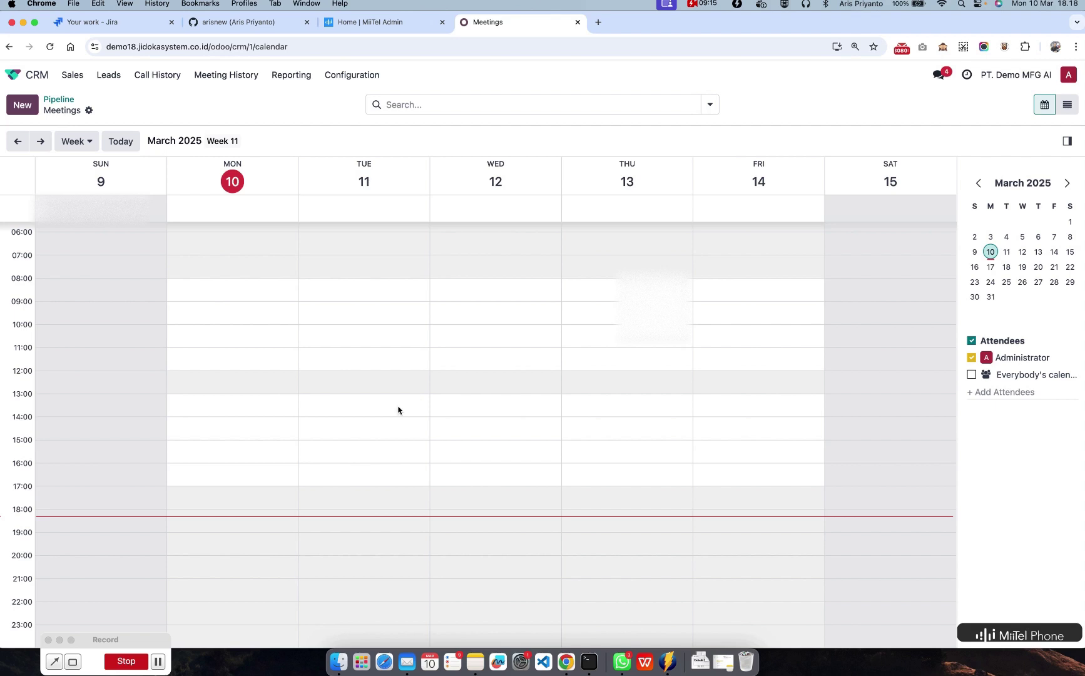
drag(269, 499, 270, 555)
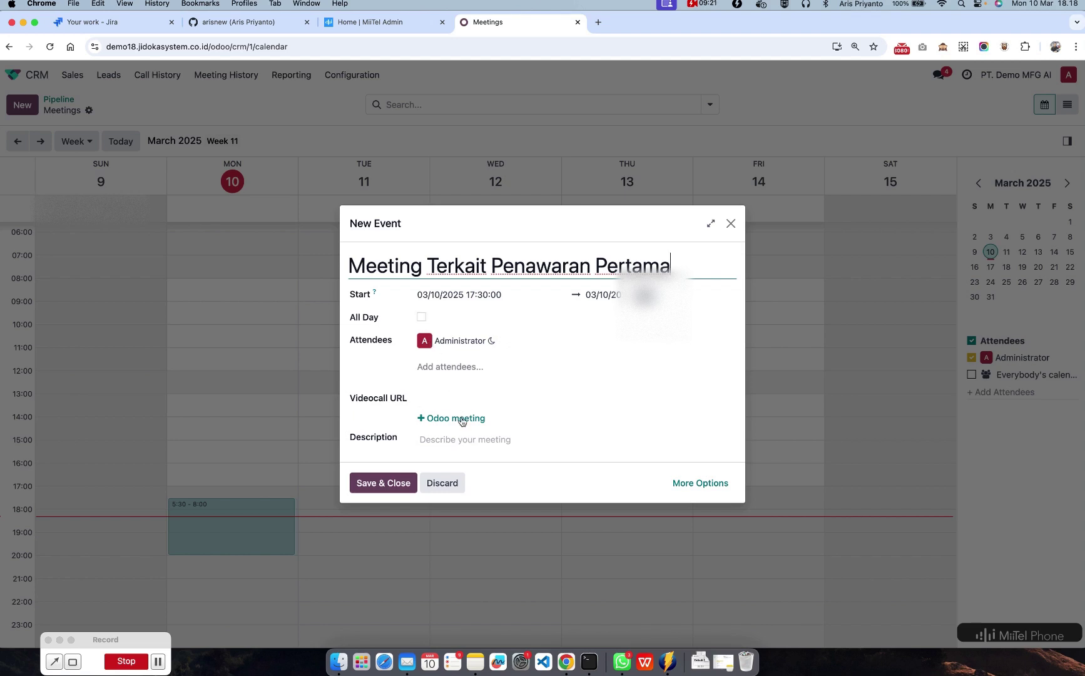
click(460, 438)
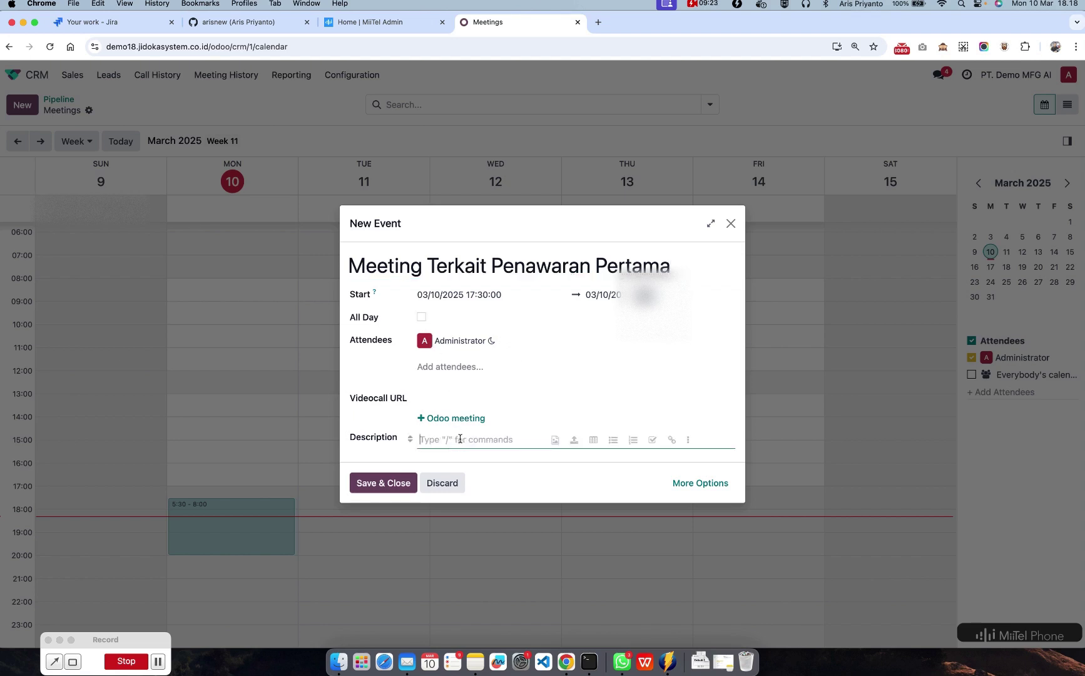
click(382, 483)
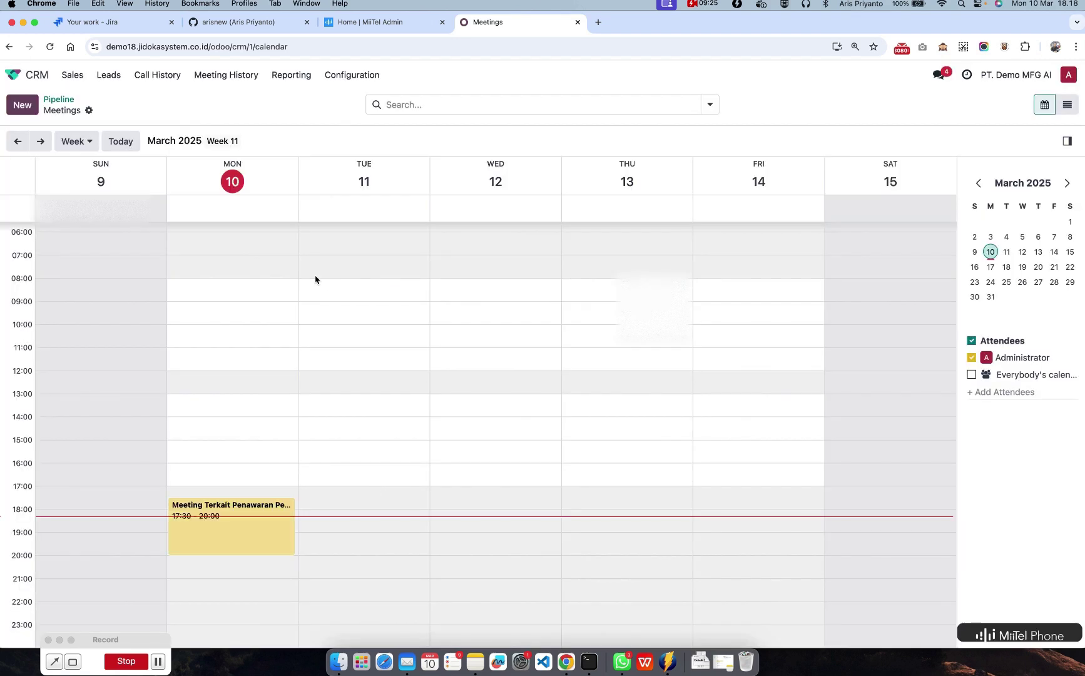
Check the planned meeting on the opportunity record and in the pipeline's activity view.
click(60, 100)
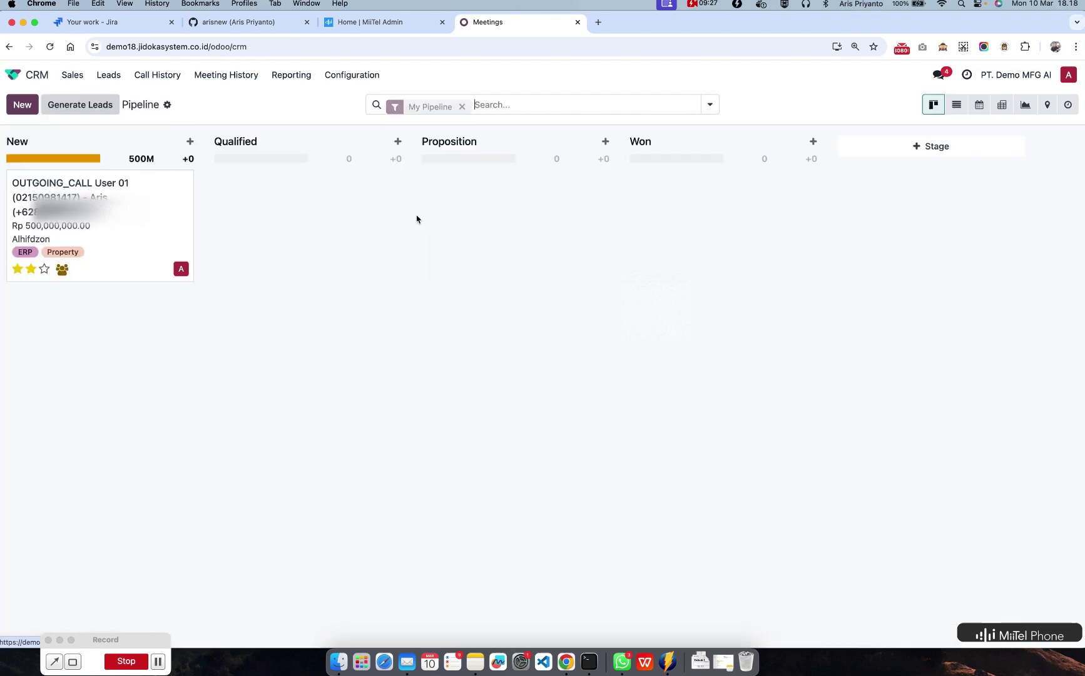
click(142, 229)
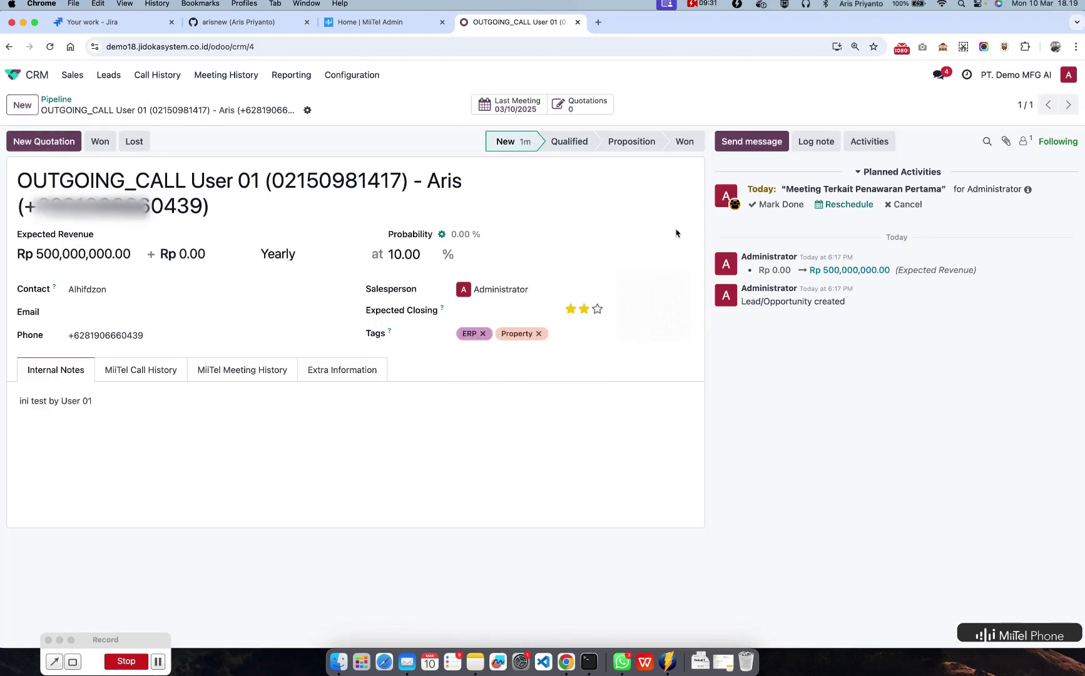
click(55, 98)
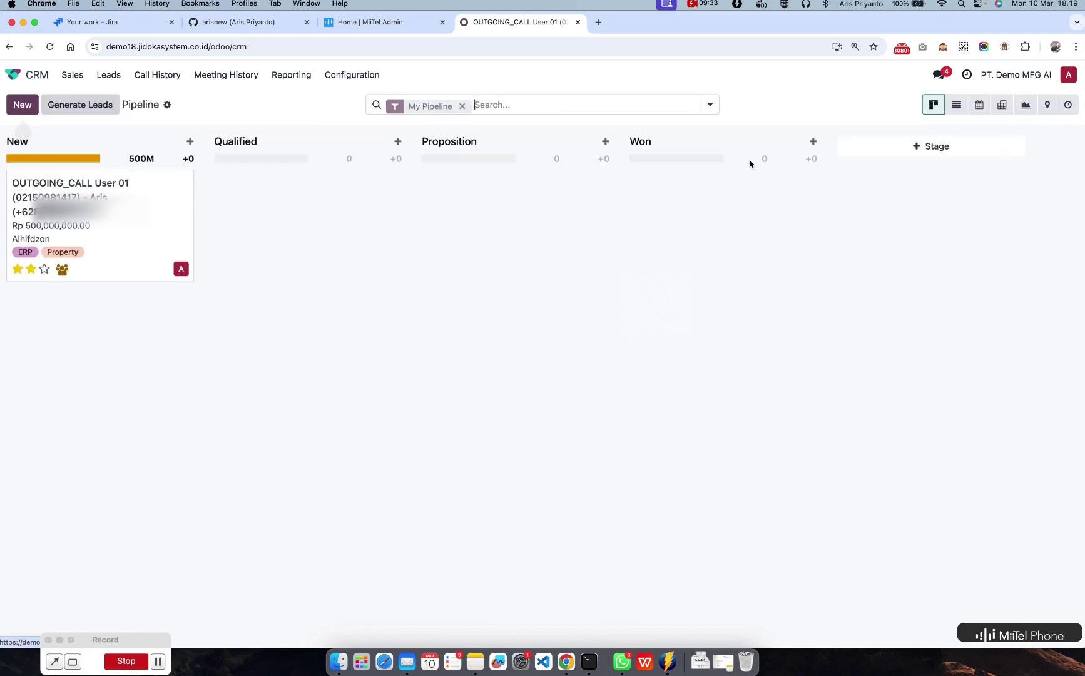
click(1066, 105)
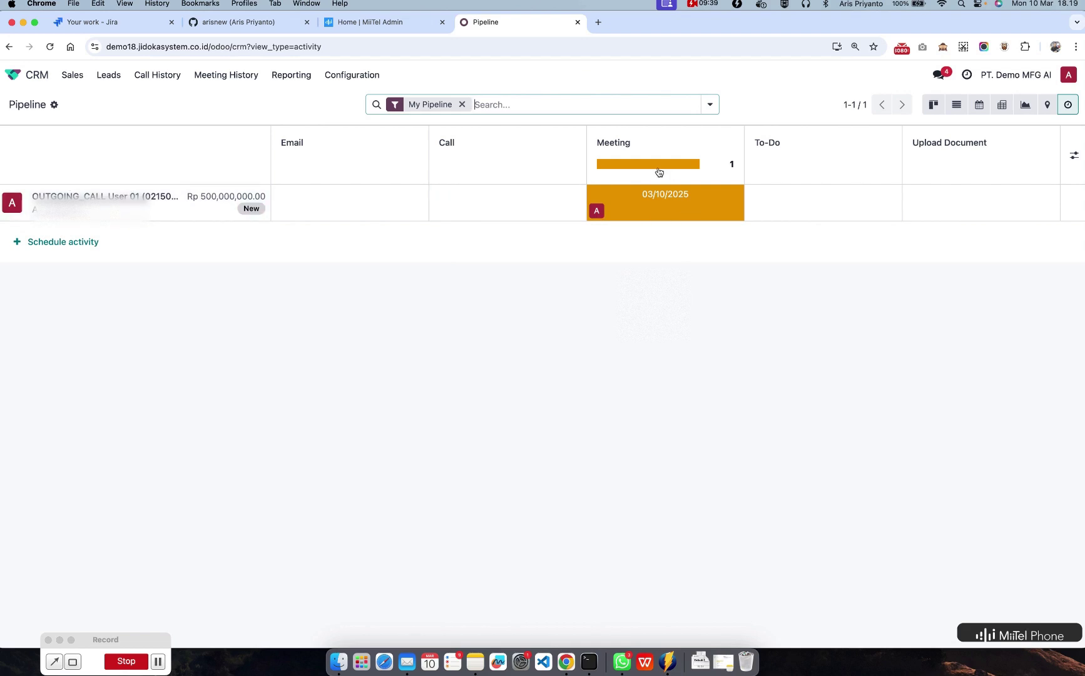
click(660, 208)
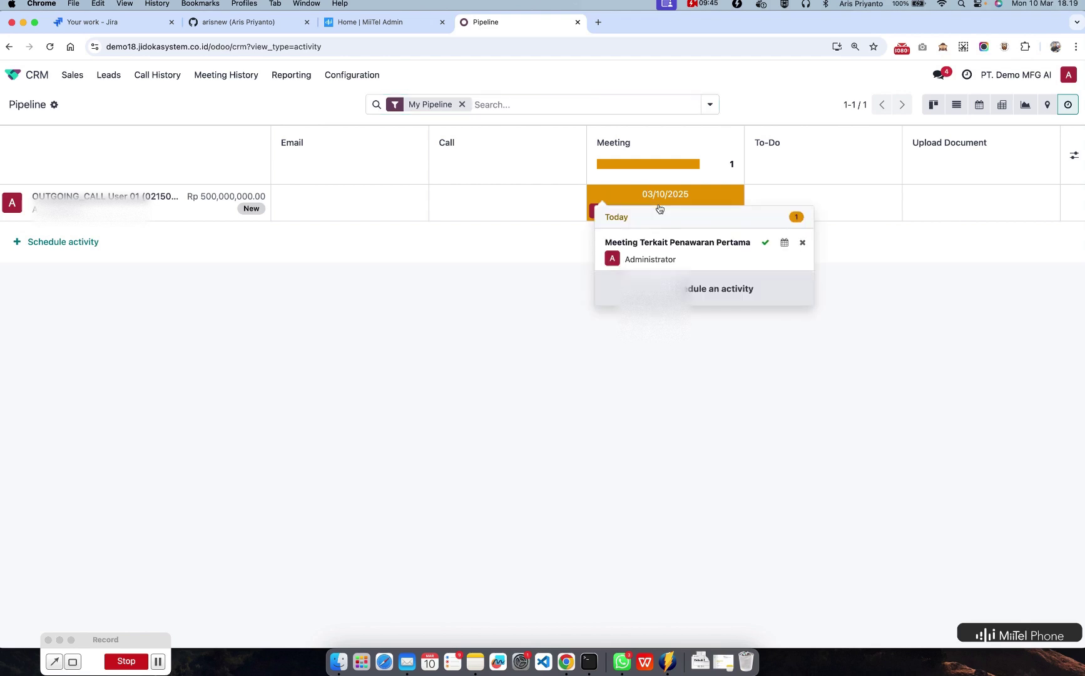
click(478, 308)
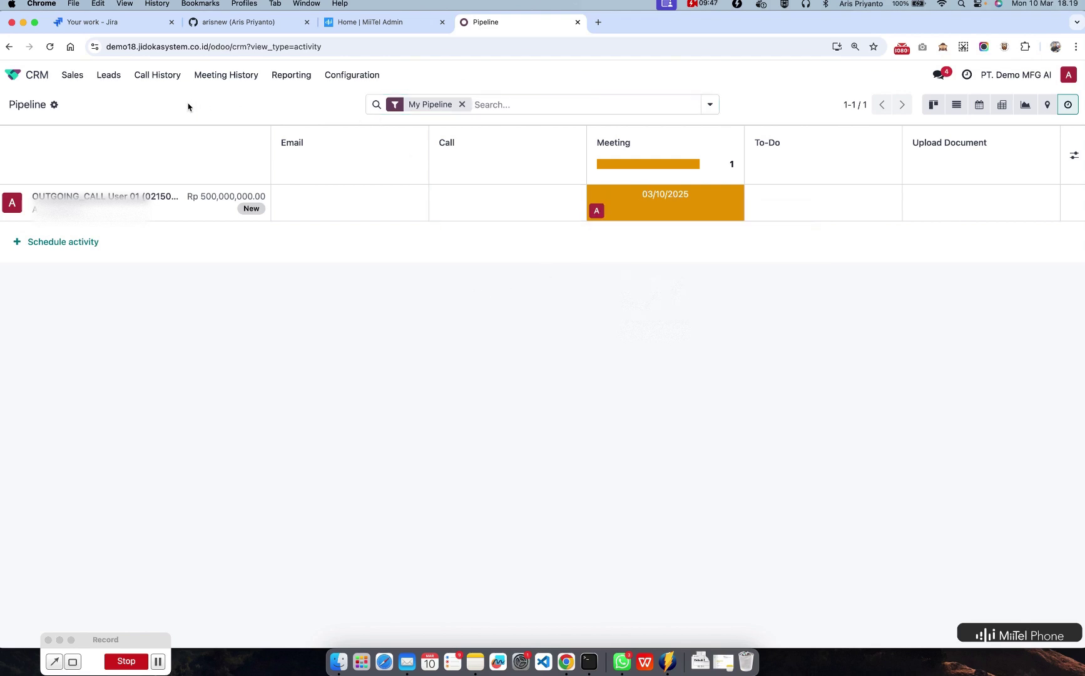